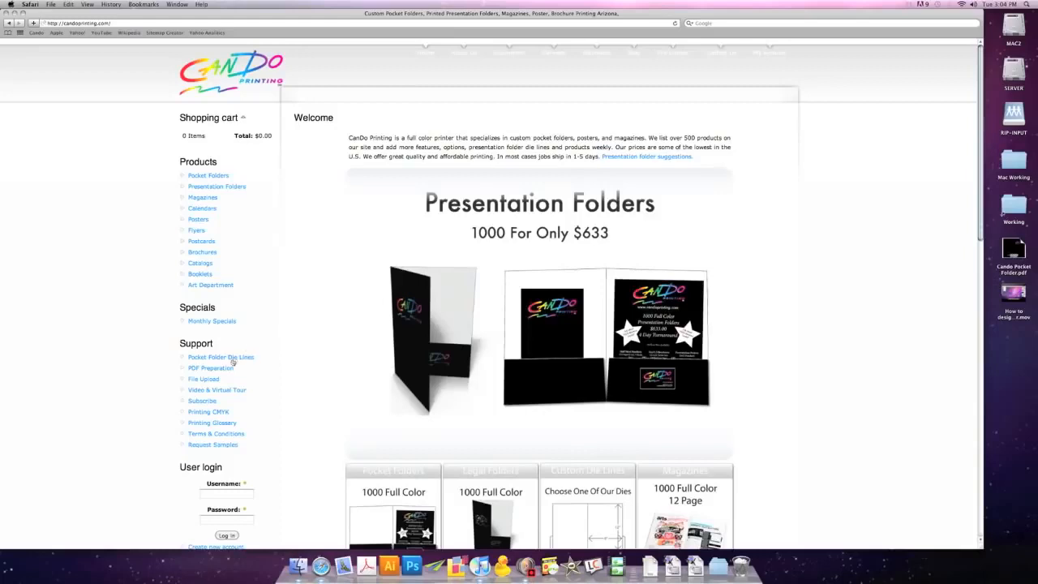
# - Open the Standard Folder die line from the pocket folder die lines page and save the PDF to the desktop
pyautogui.click(233, 360)
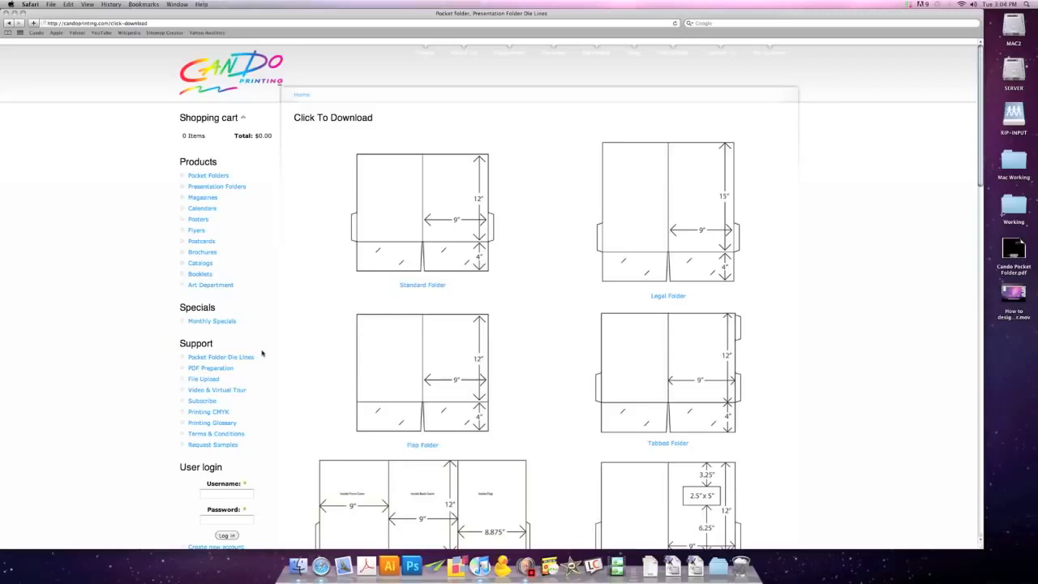
pyautogui.click(405, 286)
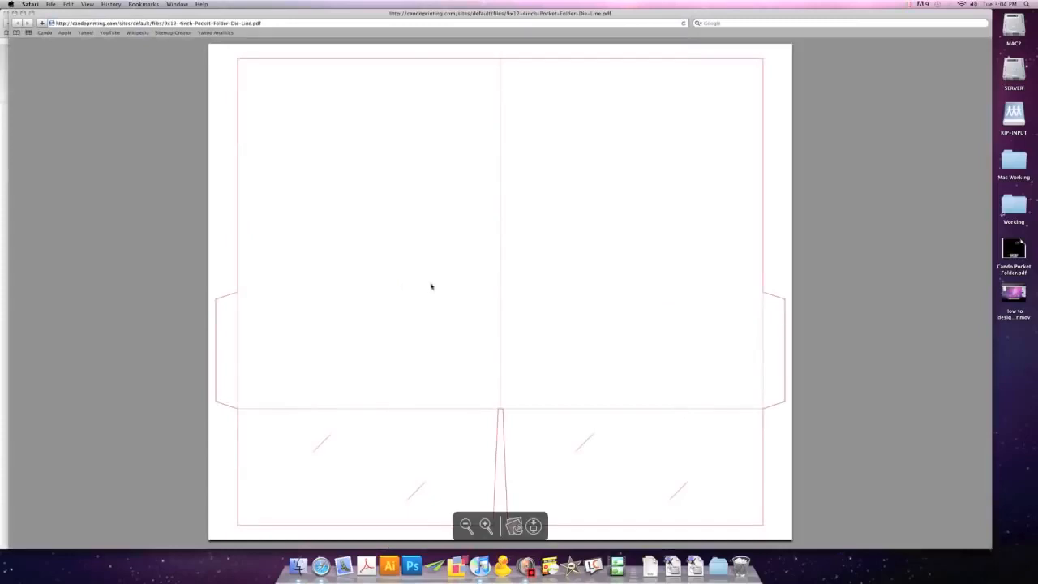
pyautogui.click(50, 4)
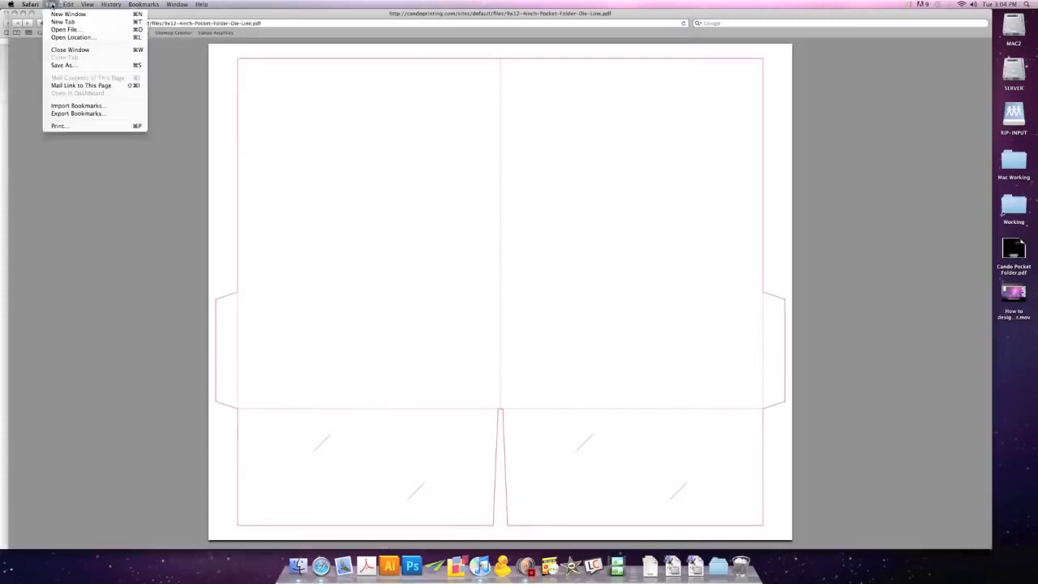
pyautogui.click(64, 64)
pyautogui.click(417, 156)
pyautogui.click(584, 189)
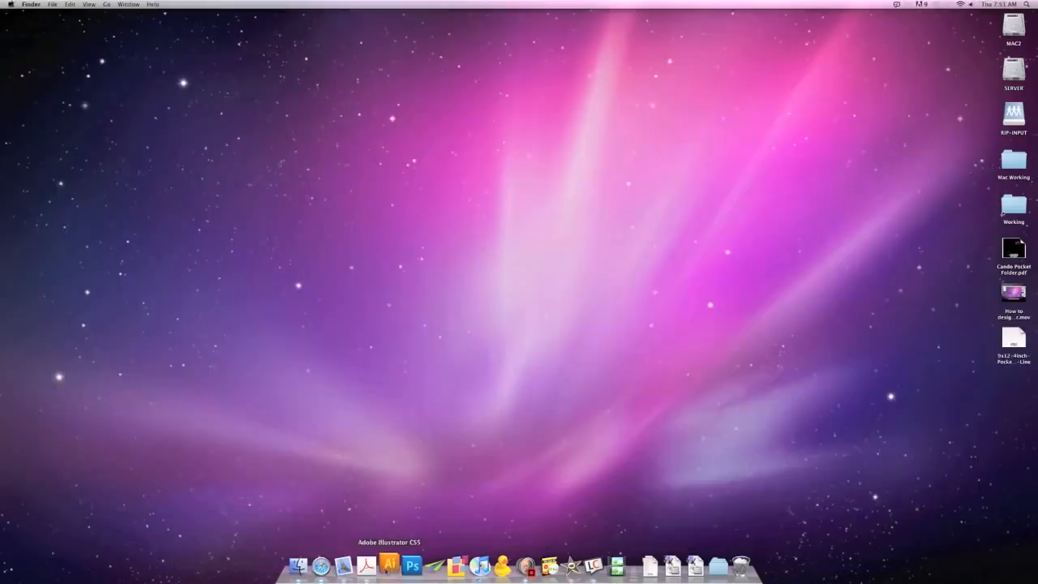
# - Switch to Adobe Illustrator and open the 9x12-4inch-Pocket-Folder-Die-Line PDF from the desktop
pyautogui.click(388, 566)
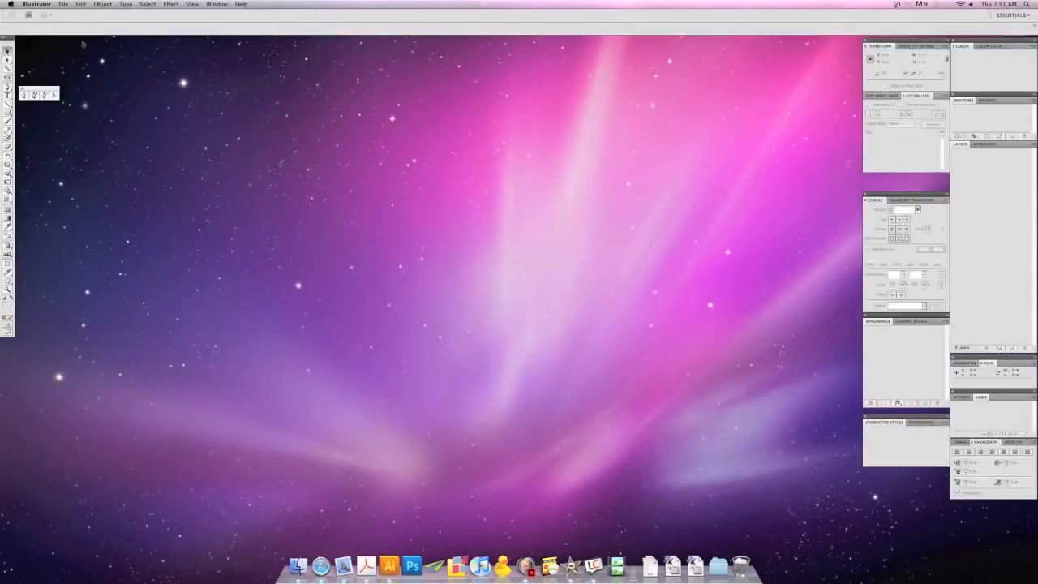
pyautogui.click(65, 4)
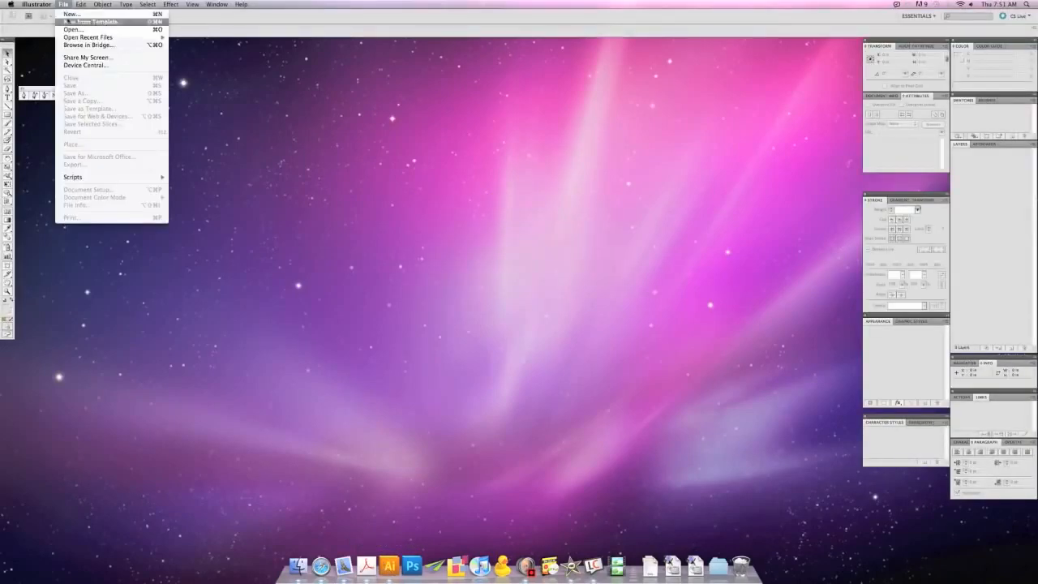
pyautogui.click(71, 34)
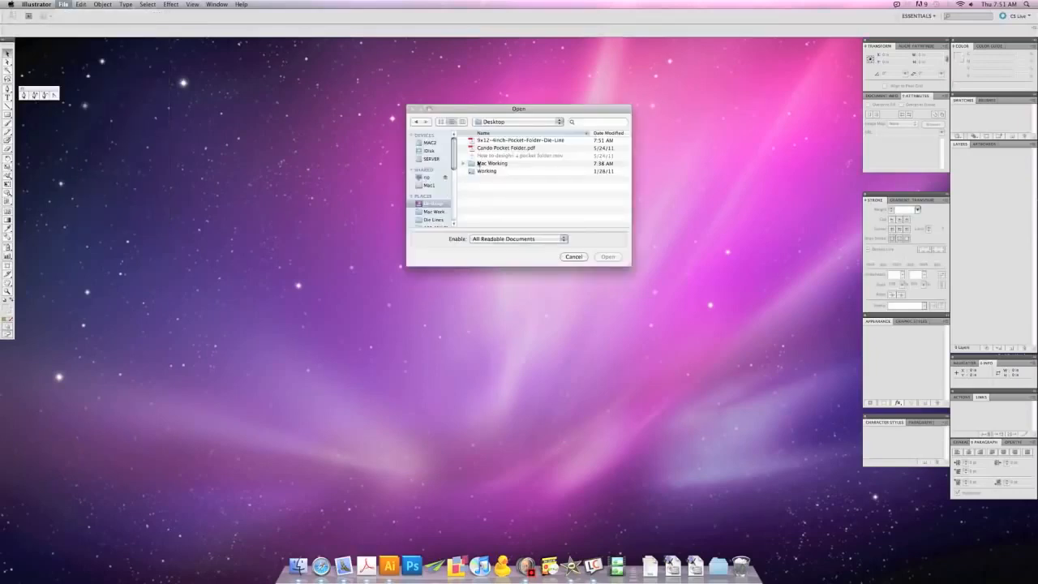
pyautogui.click(491, 141)
pyautogui.click(606, 257)
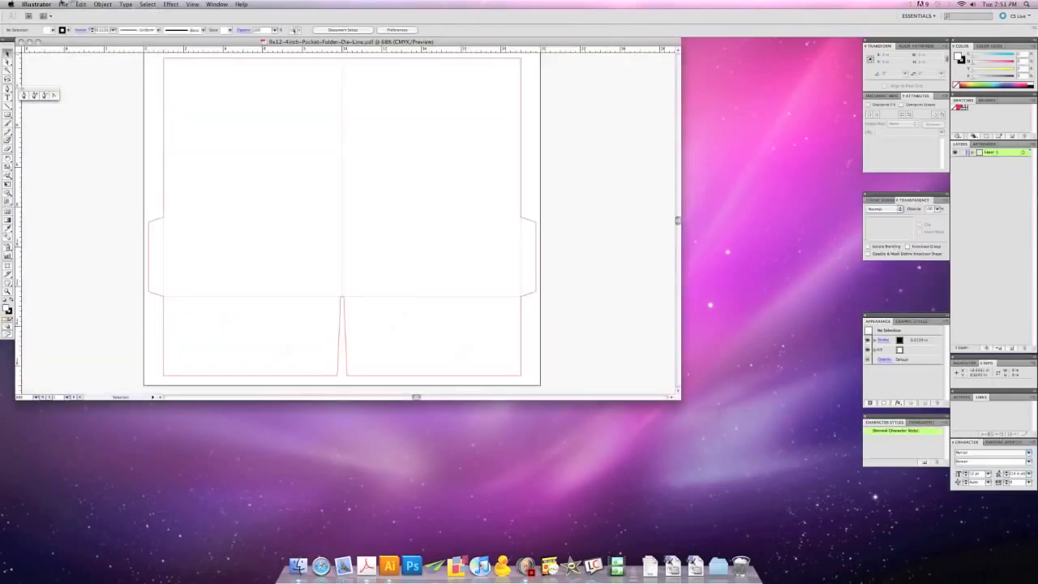
# - Check which document color mode the die line file uses
pyautogui.click(62, 5)
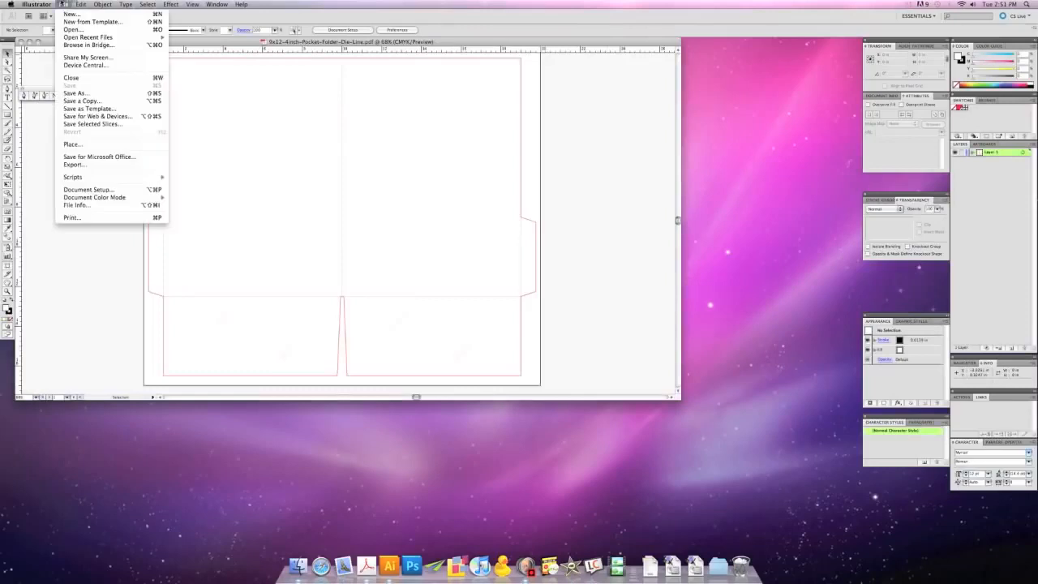
pyautogui.moveTo(112, 199)
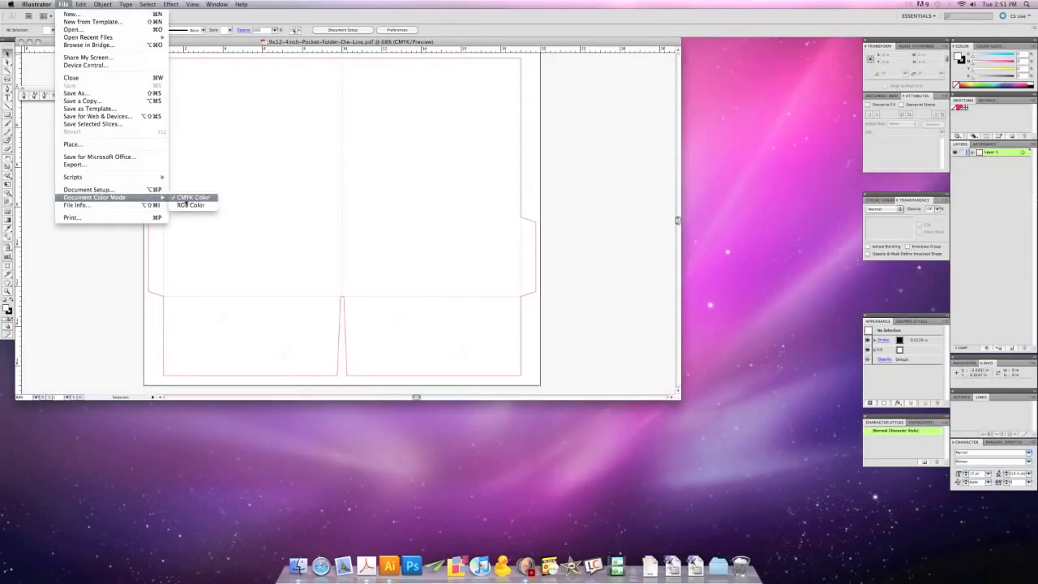
pyautogui.click(395, 46)
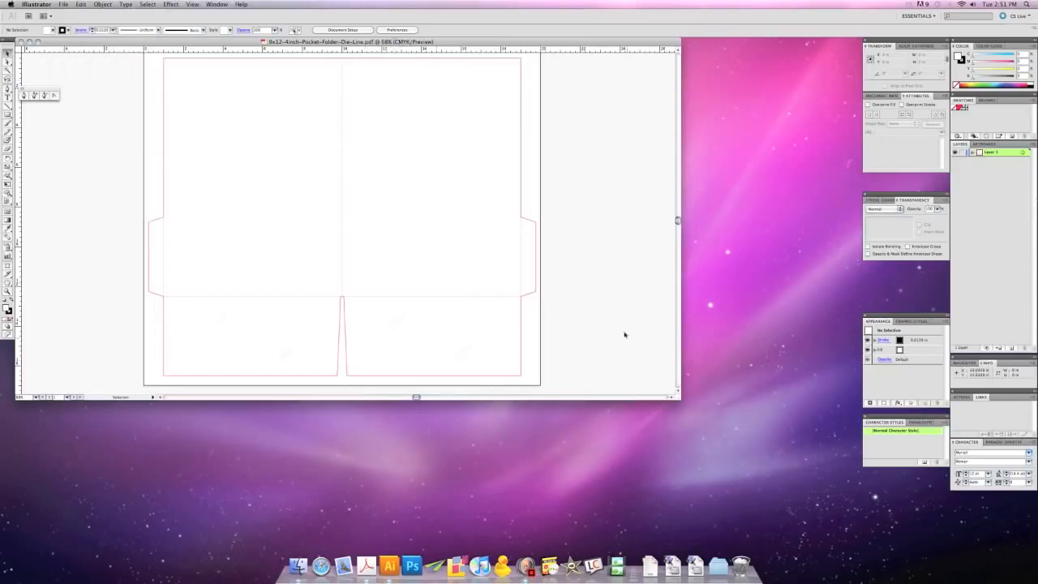
# - Enlarge the document window and fit the artboard in it
pyautogui.moveTo(678, 397); pyautogui.dragTo(852, 547)
pyautogui.press('super+0')
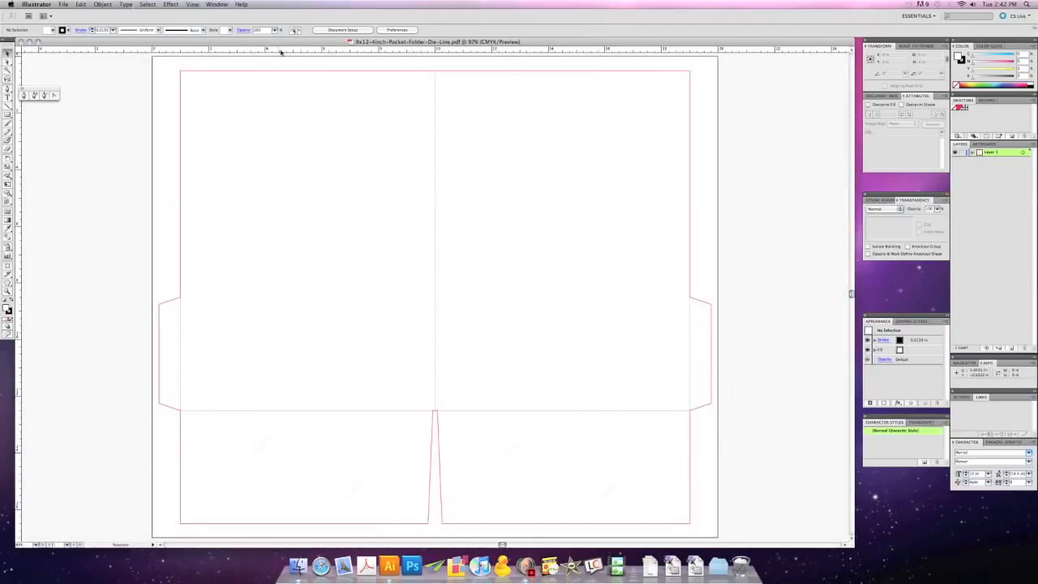
pyautogui.click(193, 5)
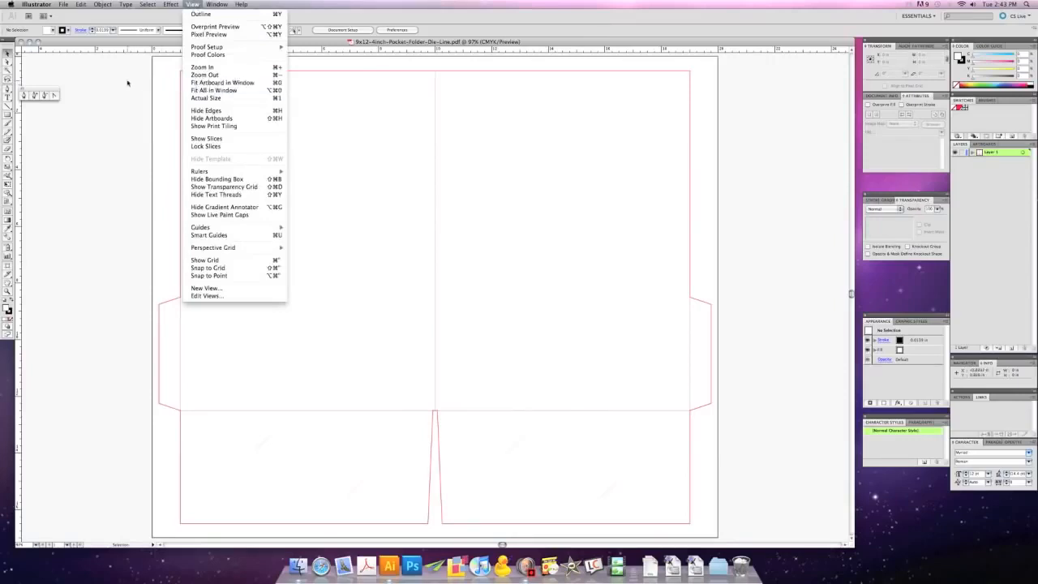
pyautogui.click(205, 85)
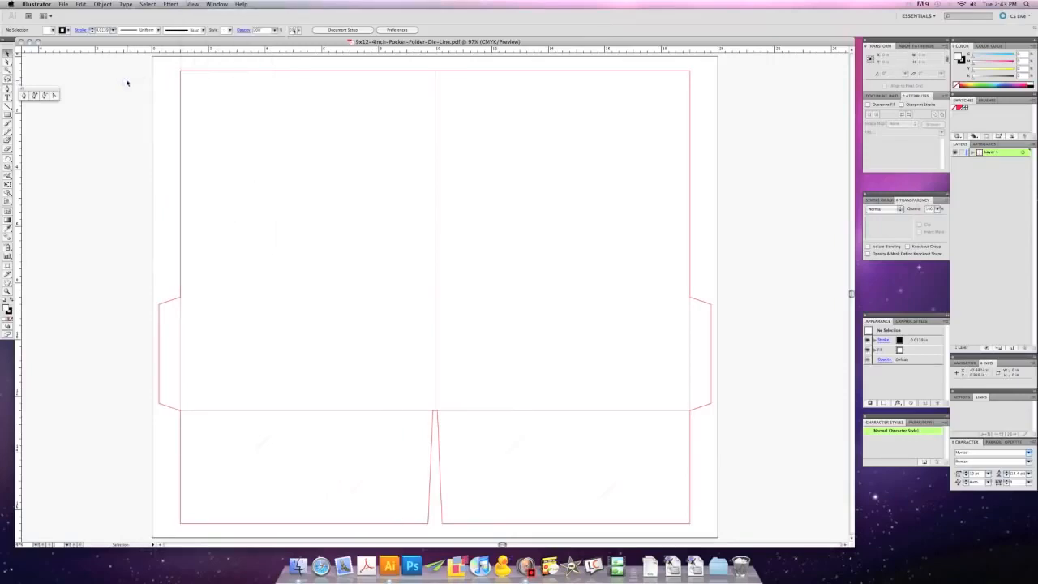
# - Delete the two diagonal business card slit lines on the left pocket using Direct Selection
pyautogui.click(7, 62)
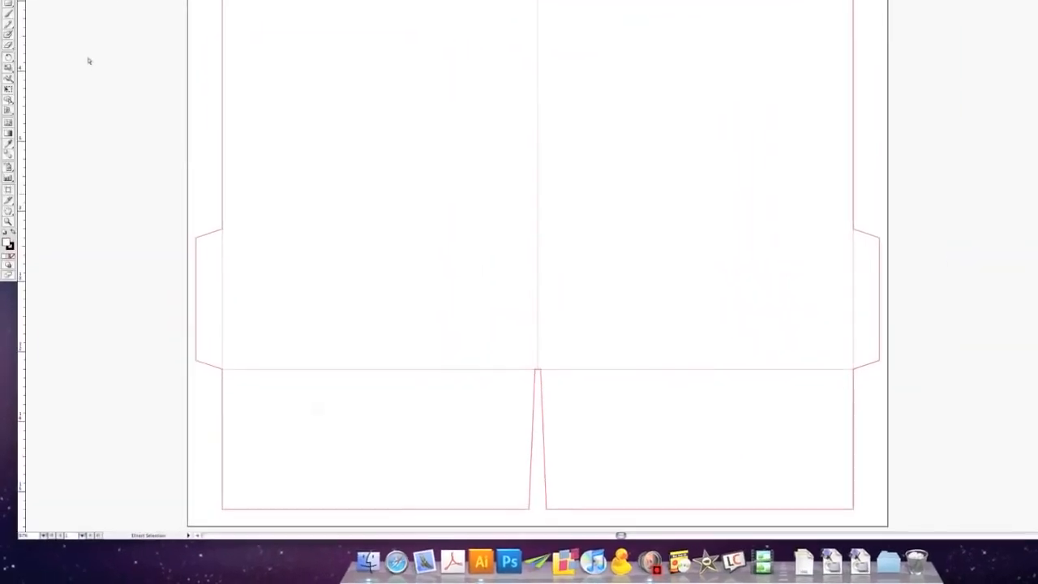
pyautogui.moveTo(293, 391); pyautogui.dragTo(455, 495)
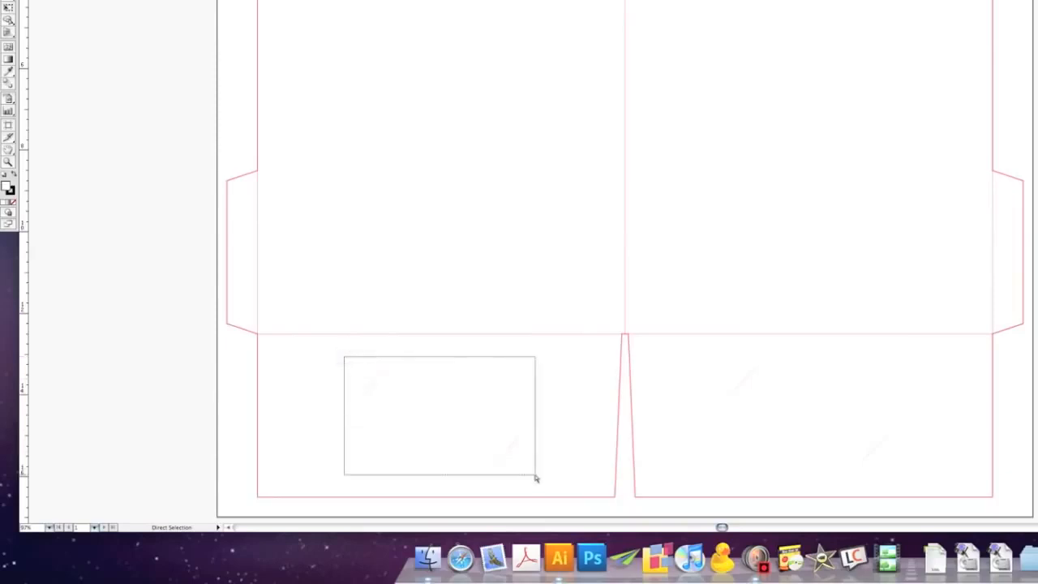
pyautogui.moveTo(535, 478); pyautogui.dragTo(535, 477)
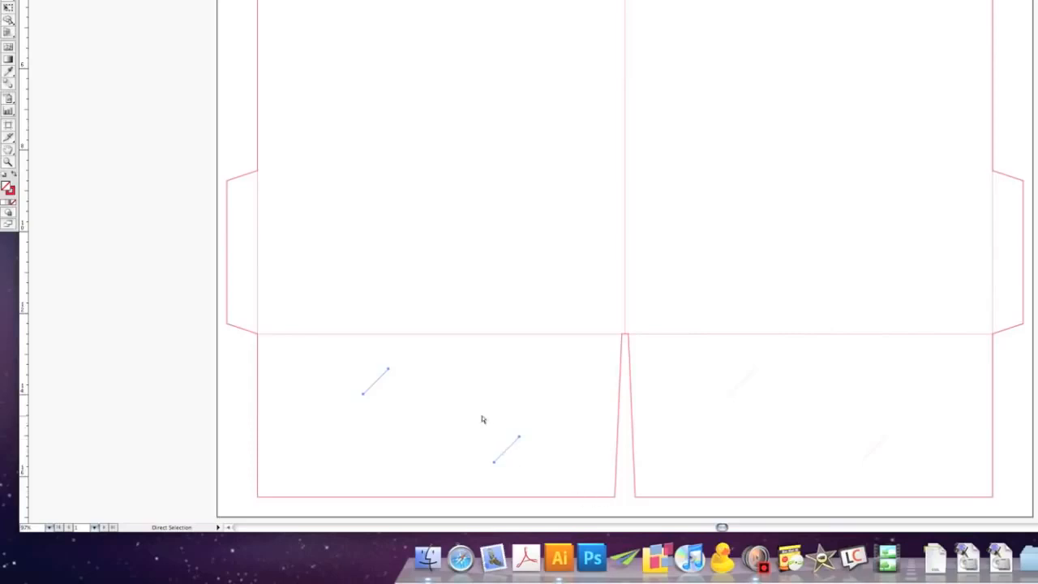
pyautogui.press('Delete')
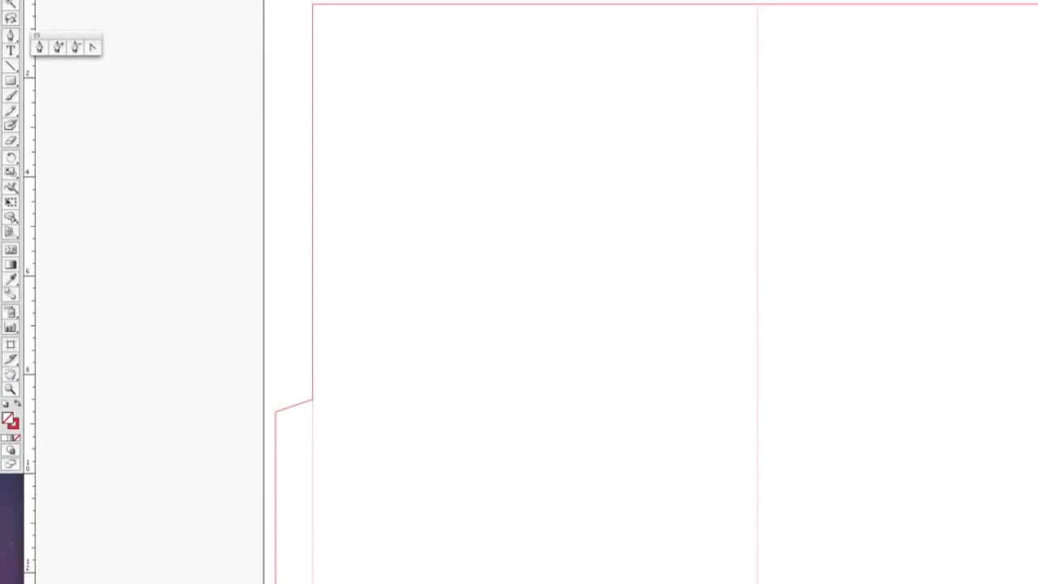
# - Select all of the die line artwork, lock it, and test that it cannot be moved
pyautogui.click(292, 8)
pyautogui.click(298, 25)
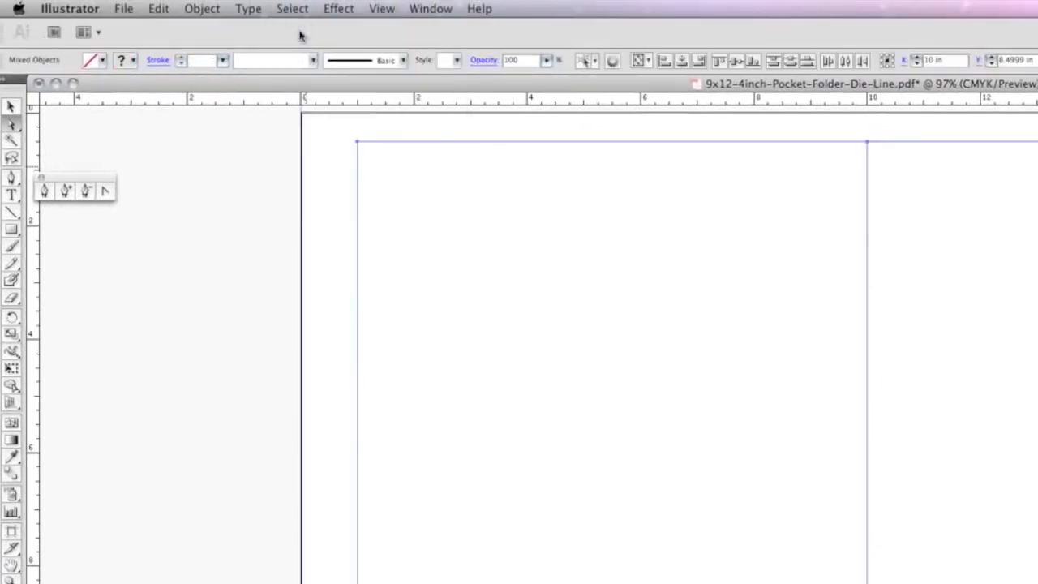
pyautogui.click(202, 8)
pyautogui.moveTo(219, 99)
pyautogui.click(389, 98)
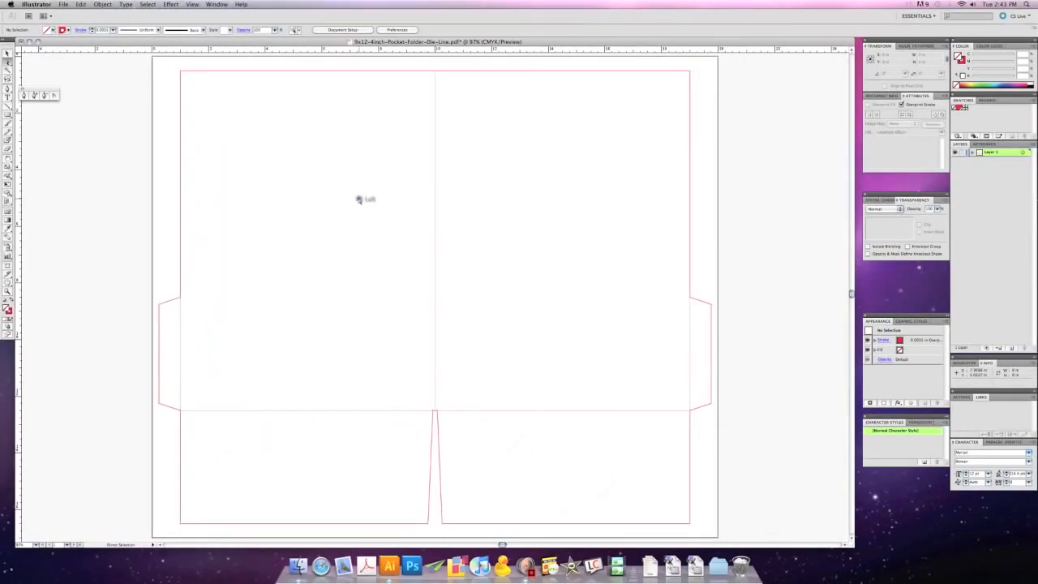
pyautogui.moveTo(367, 162)
pyautogui.mouseDown()
pyautogui.moveTo(394, 183)
pyautogui.moveTo(371, 161)
pyautogui.mouseUp()
pyautogui.moveTo(514, 468); pyautogui.dragTo(507, 459)
pyautogui.click(360, 340)
# - Draw a rectangle about 18.46 by 16.42 in around the folder body, extending slightly past its outer die lines for bleed
pyautogui.click(7, 115)
pyautogui.click(174, 66)
pyautogui.moveTo(173, 66); pyautogui.dragTo(697, 532)
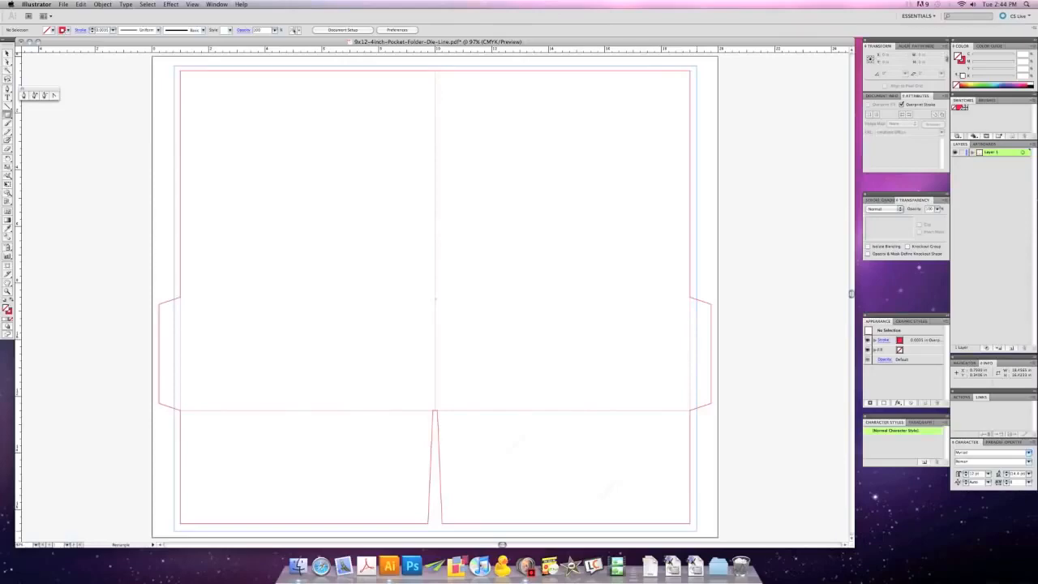
pyautogui.moveTo(697, 532); pyautogui.dragTo(696, 531)
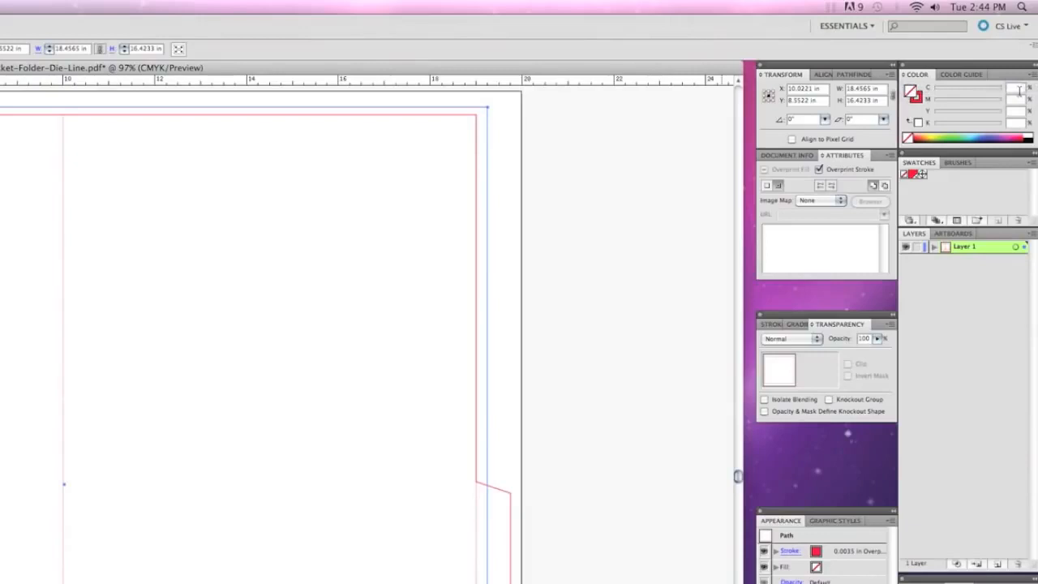
# - Fill the rectangle with rich black at C 60, M 50, Y 40, K 100 and set its stroke to none
pyautogui.write('60')
pyautogui.press('Tab')
pyautogui.write('50')
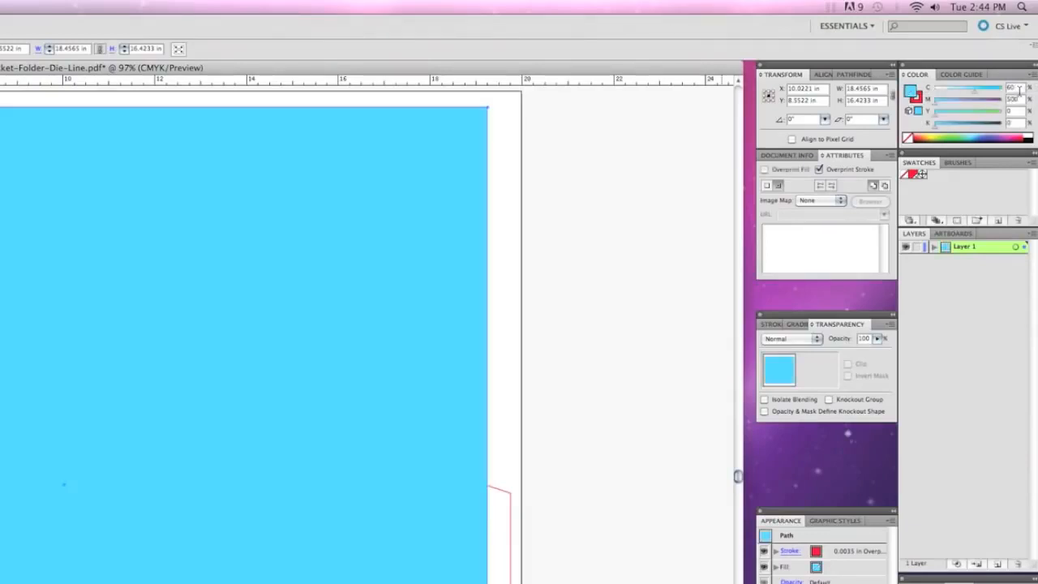
pyautogui.press('Tab')
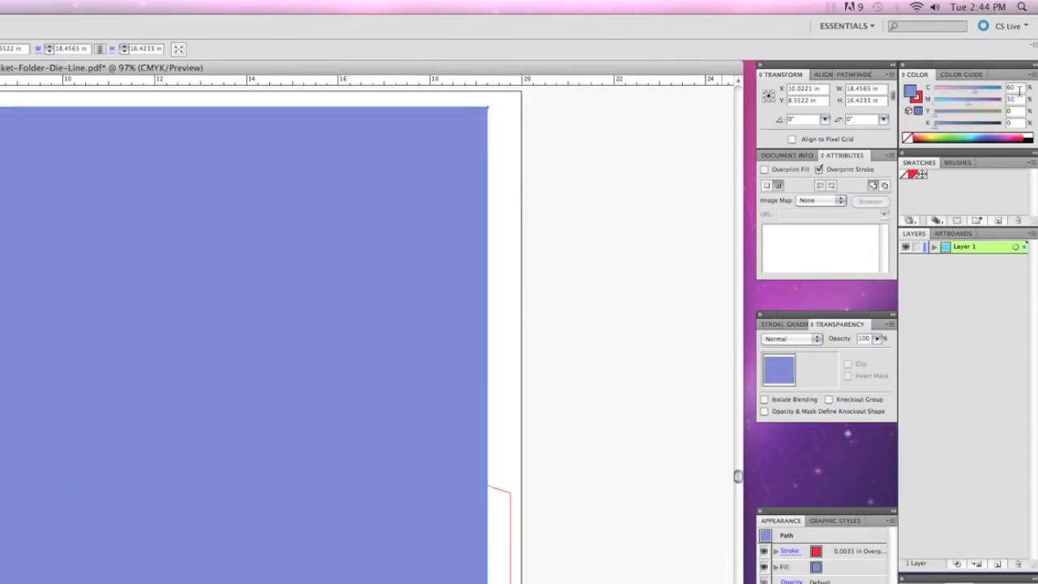
pyautogui.write('40')
pyautogui.write('100')
pyautogui.press('Return')
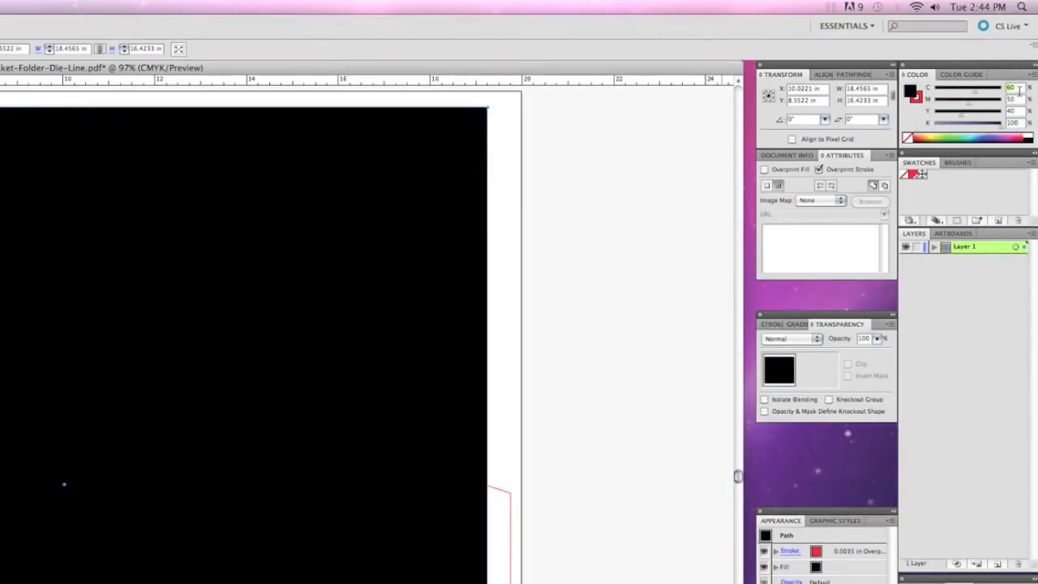
pyautogui.click(917, 97)
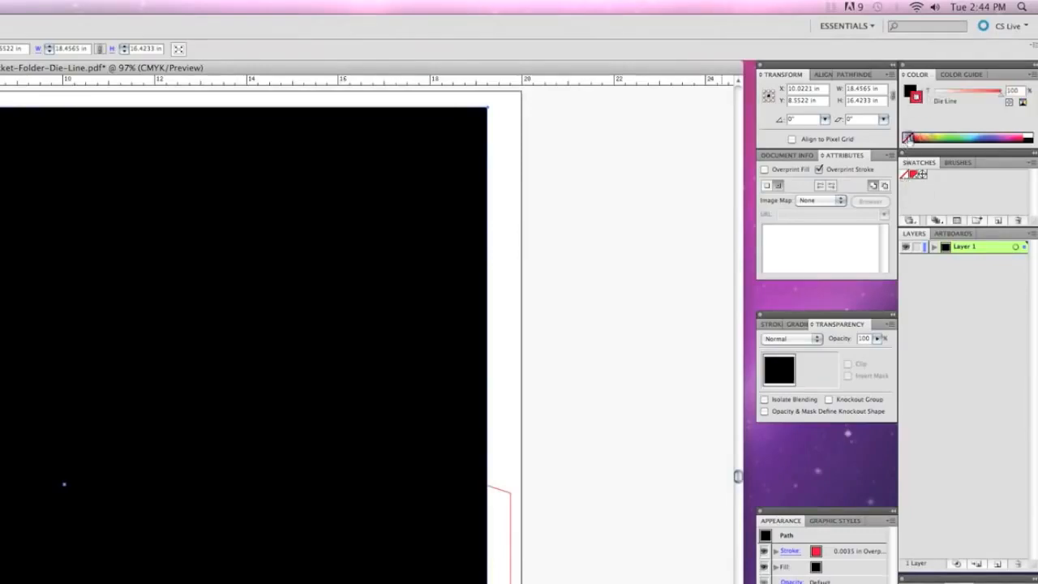
pyautogui.click(907, 138)
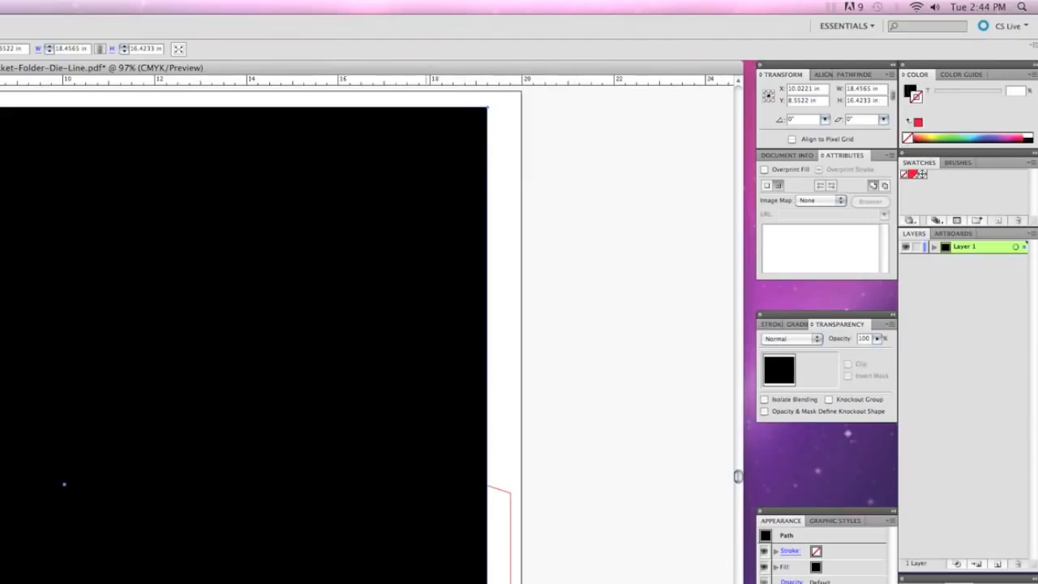
# - Expand Layer 1 and move the black rectangle's path beneath all the die line paths
pyautogui.click(935, 247)
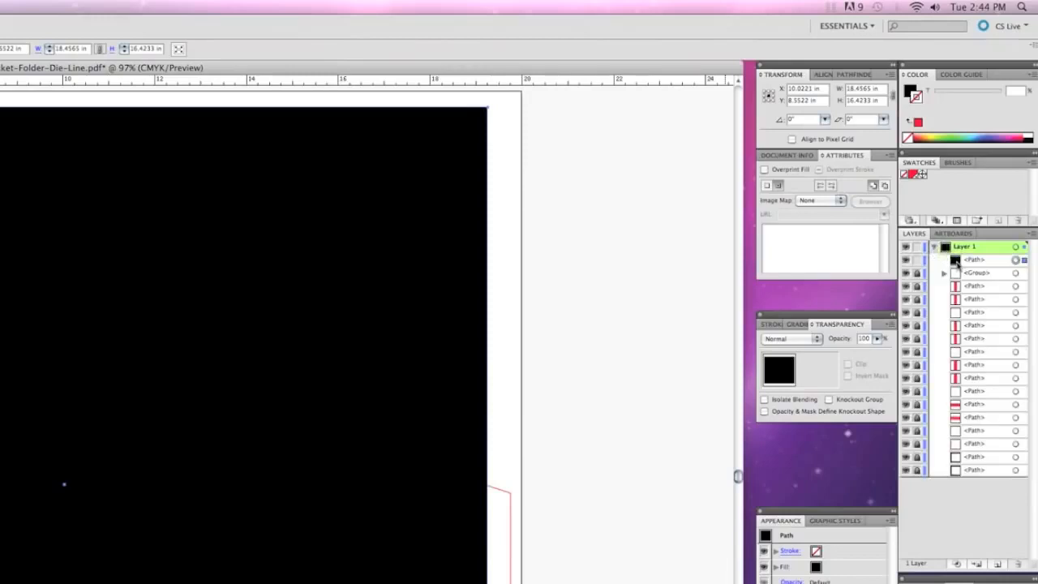
pyautogui.click(961, 261)
pyautogui.moveTo(957, 273); pyautogui.dragTo(976, 476)
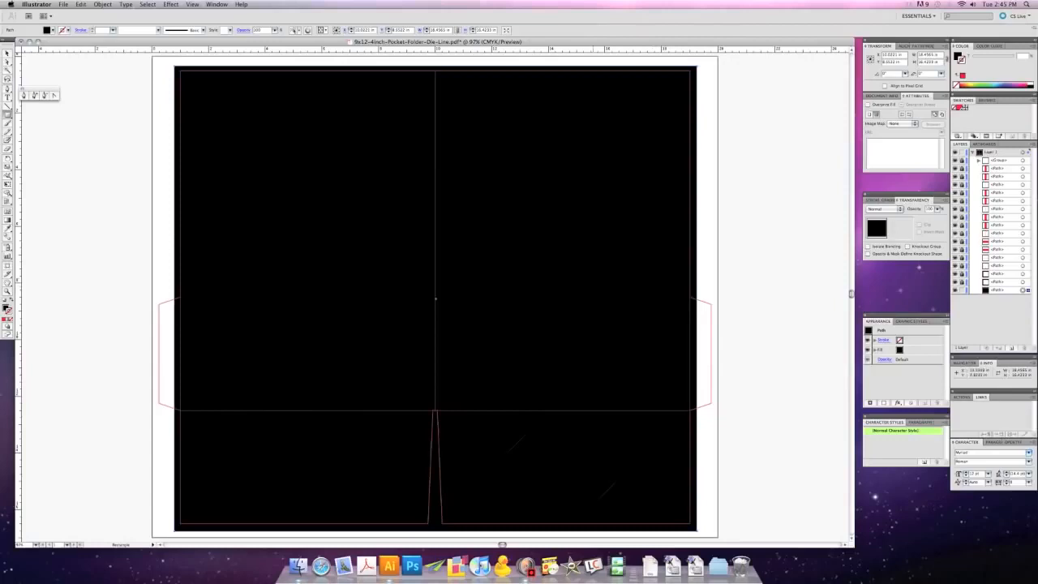
# - Lock the black background rectangle
pyautogui.click(101, 5)
pyautogui.moveTo(105, 49)
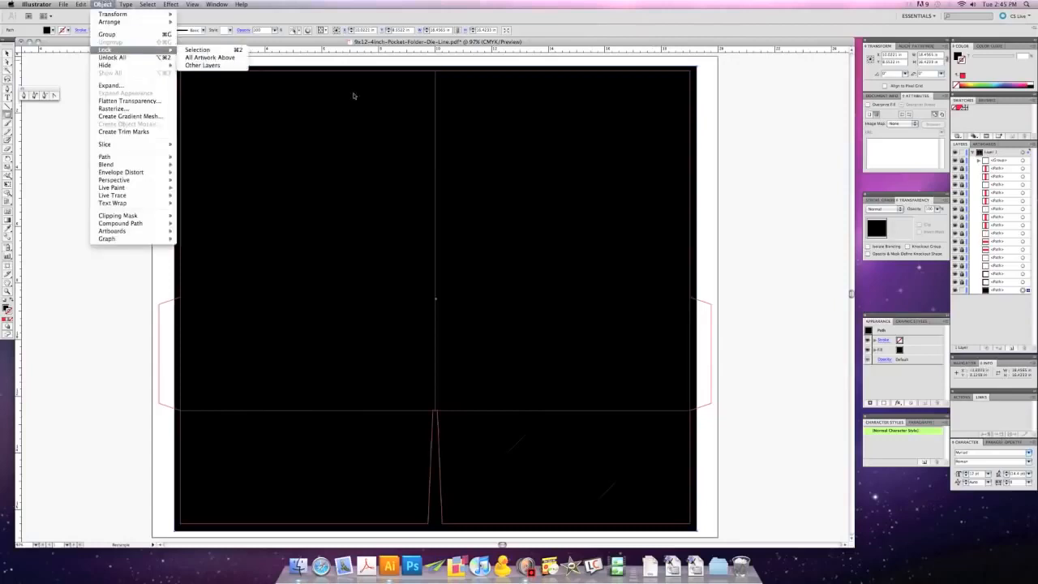
pyautogui.click(963, 291)
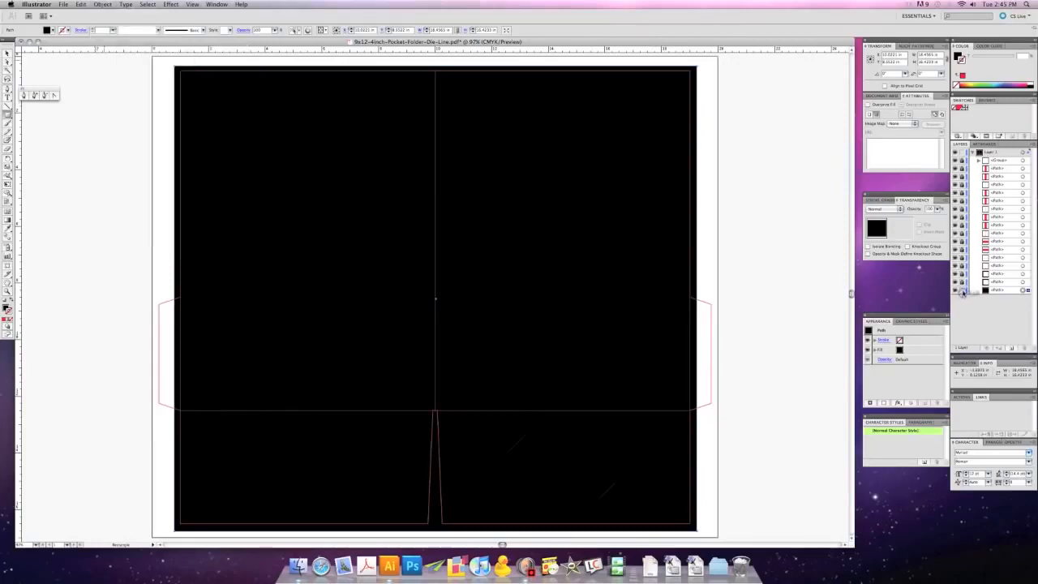
pyautogui.click(962, 291)
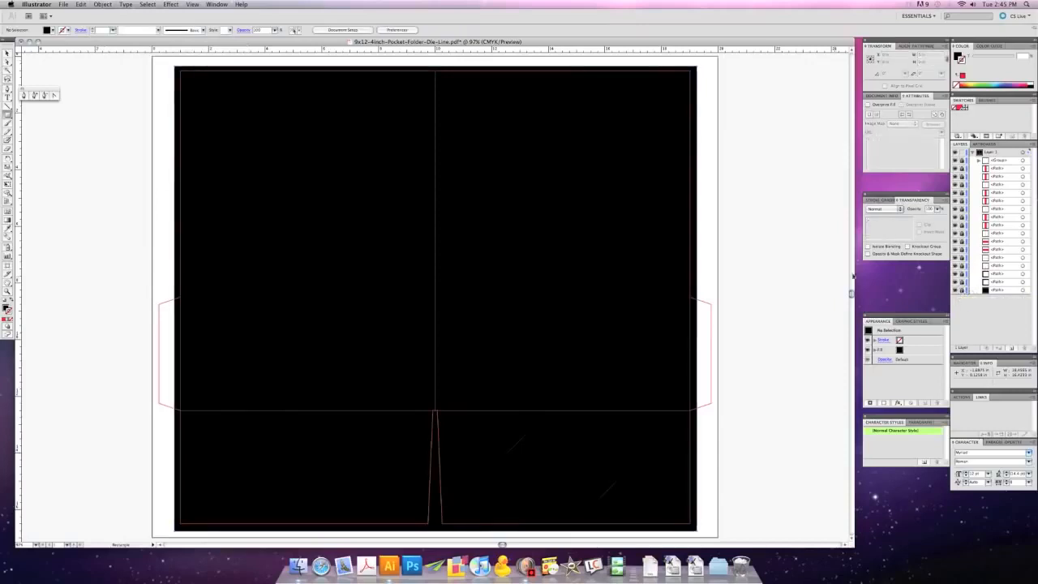
# - Place the CanDo LOGO(nowhite).eps artwork and move it onto the upper part of the folder's right-hand cover panel
pyautogui.press('v')
pyautogui.click(63, 5)
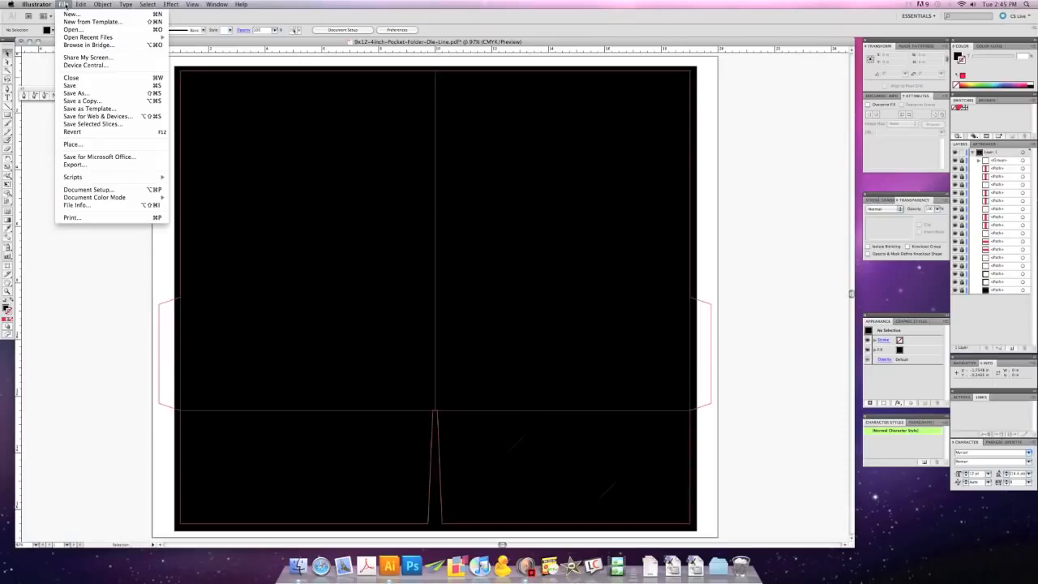
pyautogui.click(73, 143)
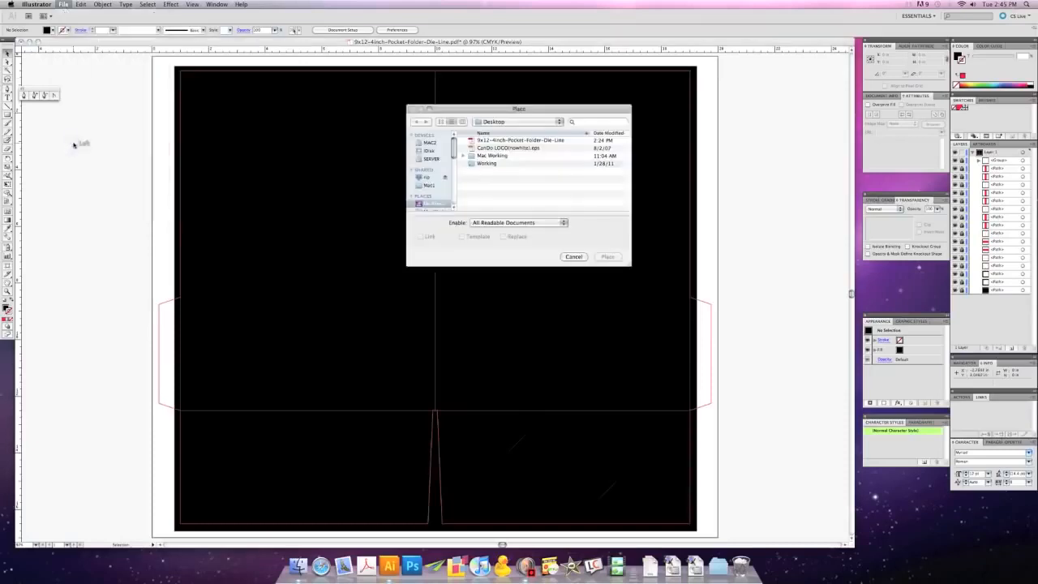
pyautogui.click(491, 149)
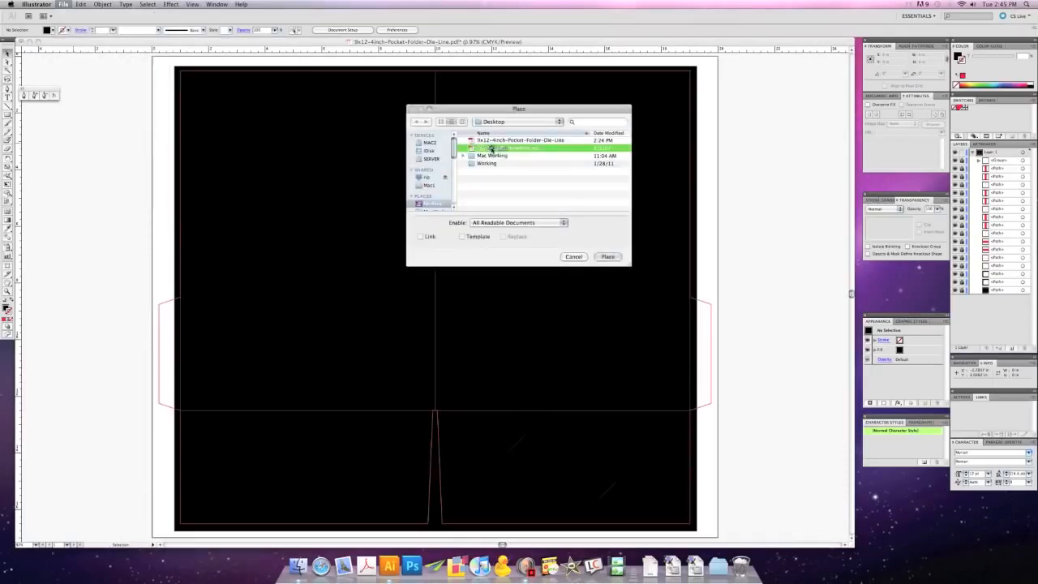
pyautogui.click(607, 256)
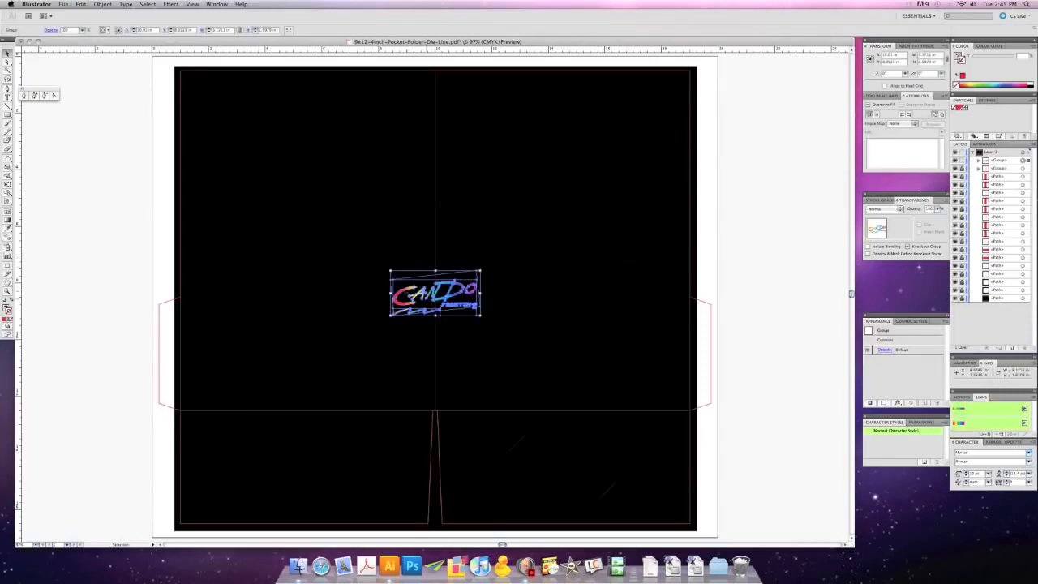
pyautogui.moveTo(436, 293); pyautogui.dragTo(561, 151)
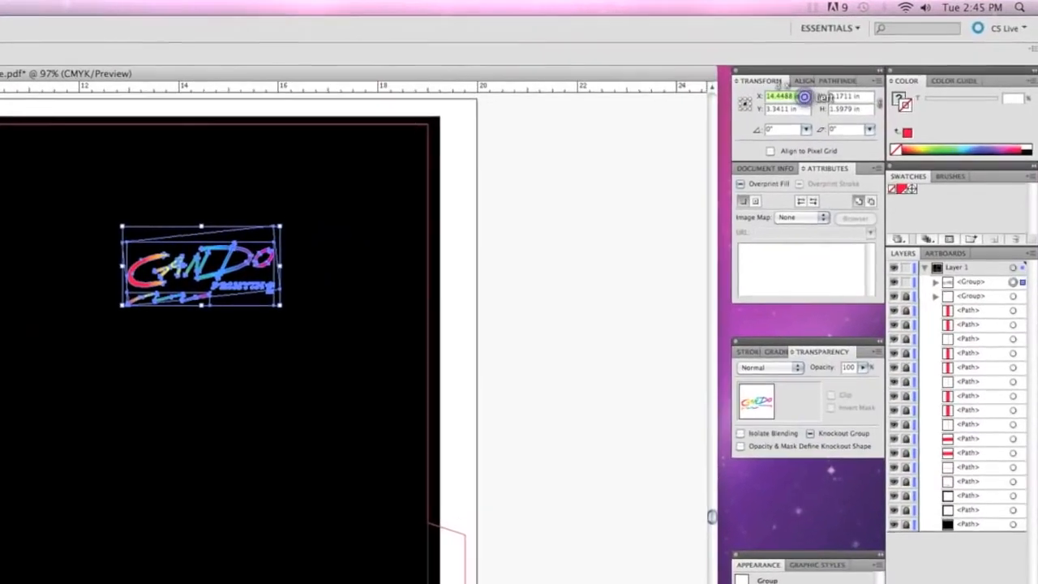
# - Position the logo at X 14.5 in, Y 3.5 in and enlarge it to span most of the right cover panel's width
pyautogui.write('14.5')
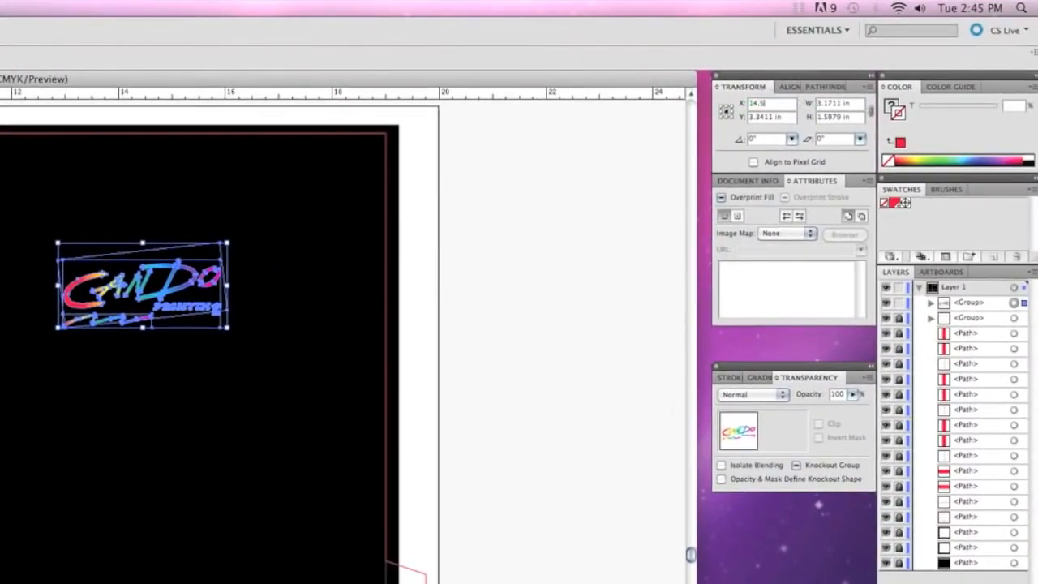
pyautogui.press('Tab')
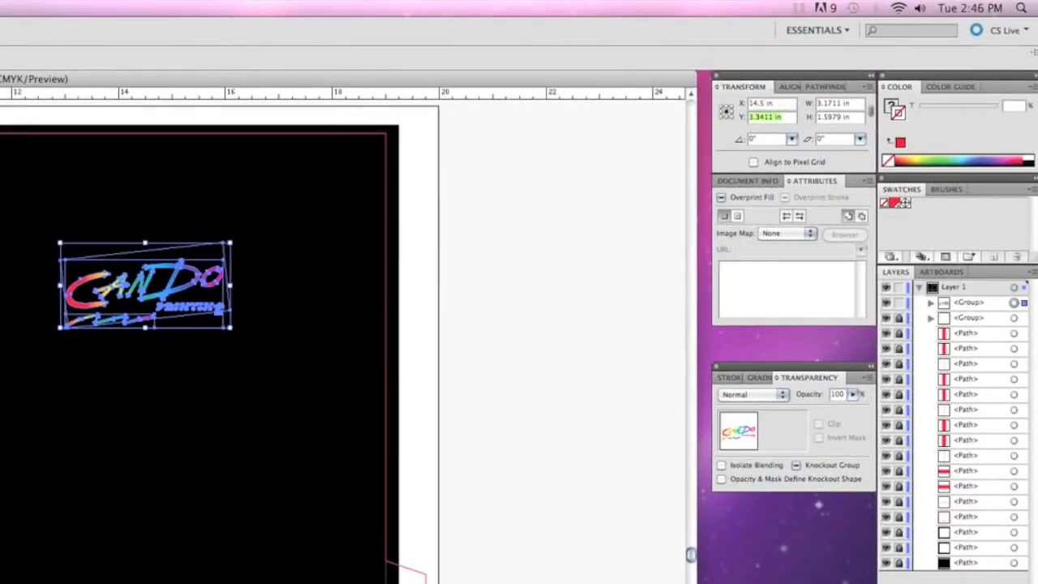
pyautogui.write('3.5')
pyautogui.press('Return')
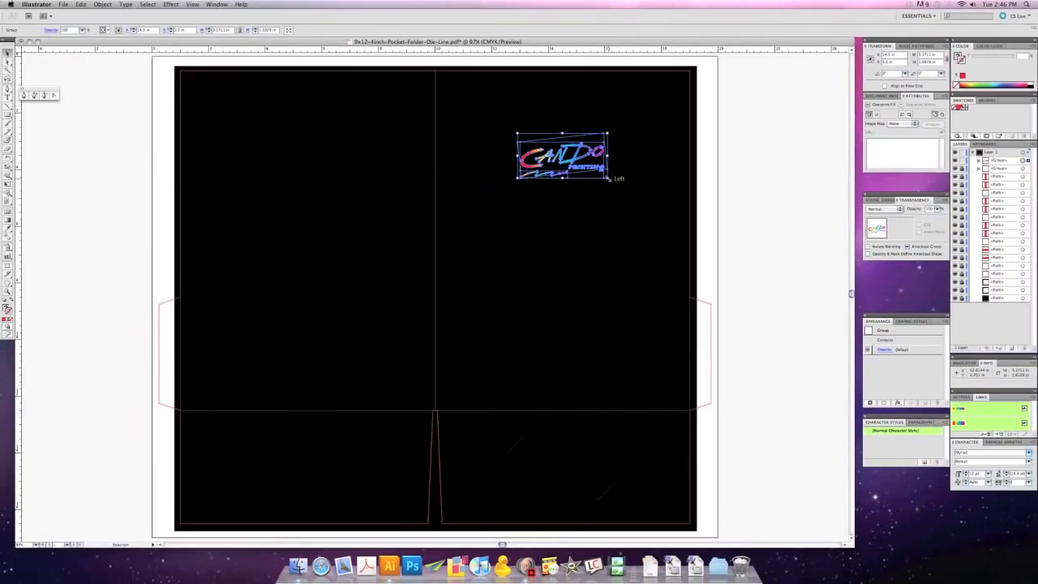
pyautogui.moveTo(384, 270); pyautogui.dragTo(401, 284)
pyautogui.moveTo(619, 187); pyautogui.dragTo(665, 219)
# - Place a second copy of the CanDo LOGO(nowhite).eps artwork in the document
pyautogui.click(63, 4)
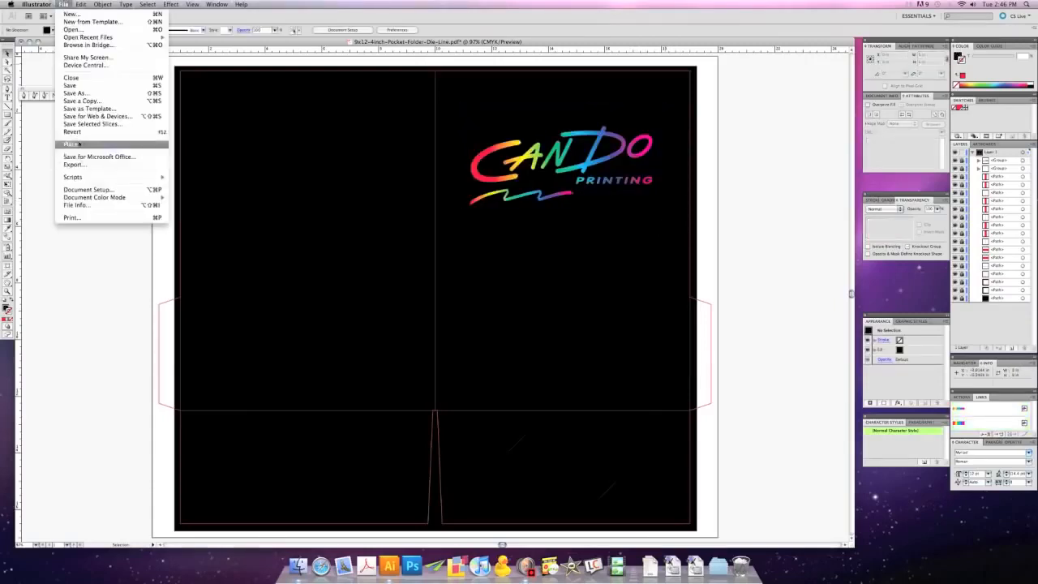
pyautogui.click(79, 146)
pyautogui.click(495, 148)
pyautogui.click(605, 257)
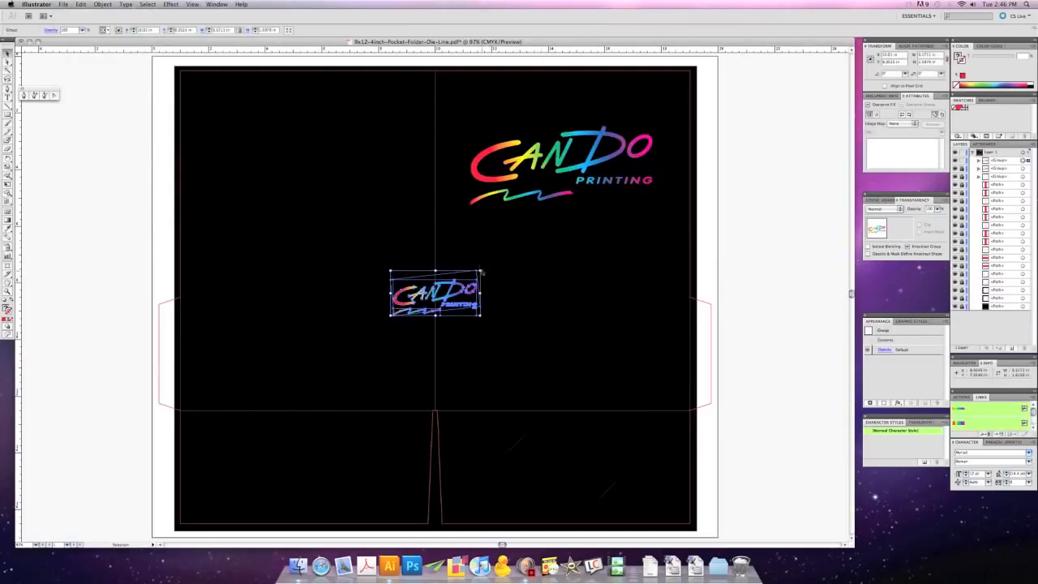
# - Rotate the second logo 180 degrees, move it onto the middle of the left pocket flap and deselect it
pyautogui.moveTo(483, 268); pyautogui.dragTo(386, 318)
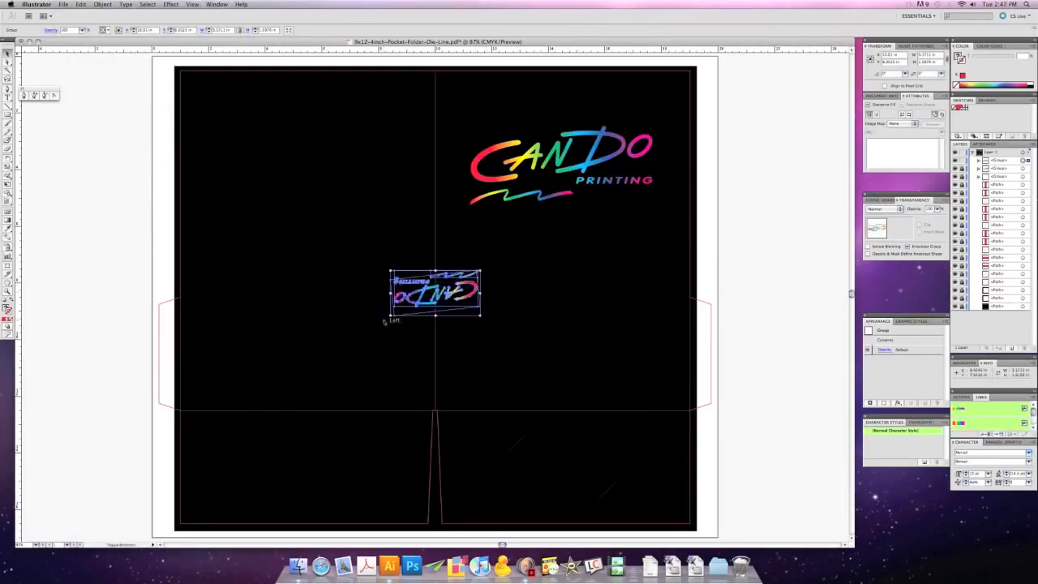
pyautogui.moveTo(445, 293); pyautogui.dragTo(318, 466)
pyautogui.press('super+shift+a')
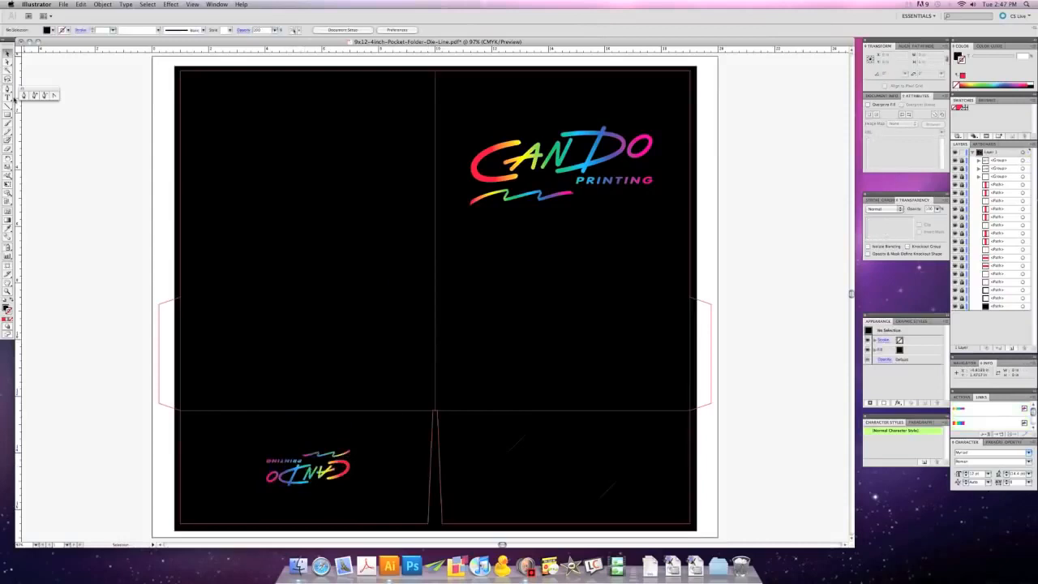
# - Draw a text frame about 6.24 by 0.53 in just above the left pocket fold and set its fill to white with K 0
pyautogui.click(8, 98)
pyautogui.moveTo(219, 388); pyautogui.dragTo(406, 405)
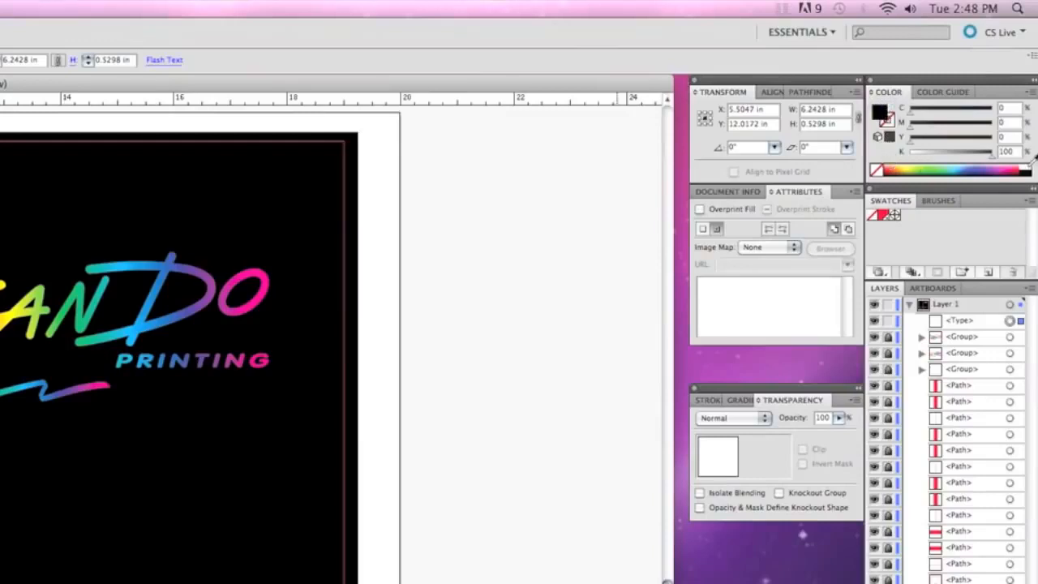
pyautogui.click(1007, 152)
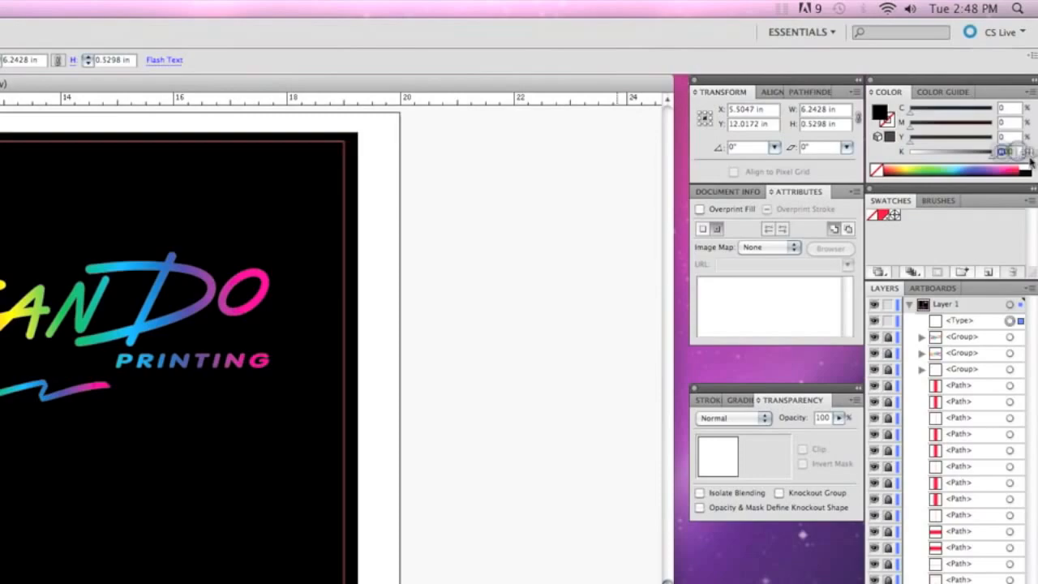
pyautogui.write('100')
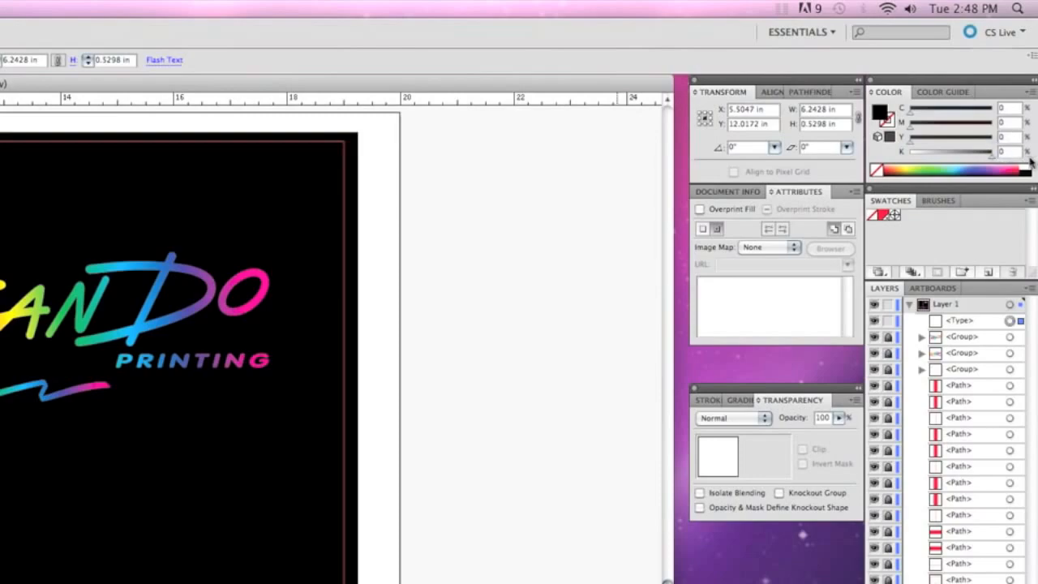
pyautogui.press('Return')
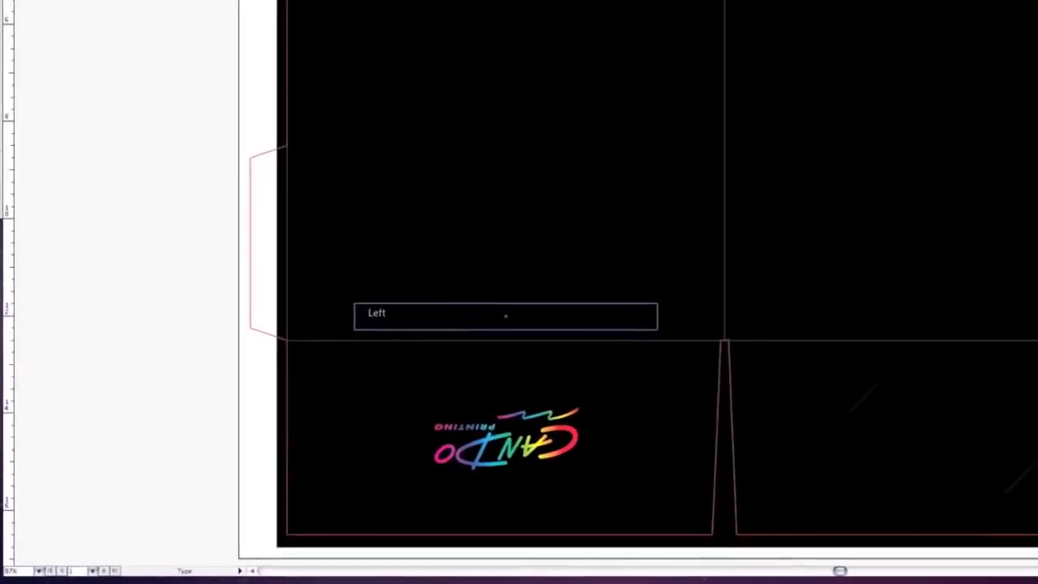
pyautogui.write('http')
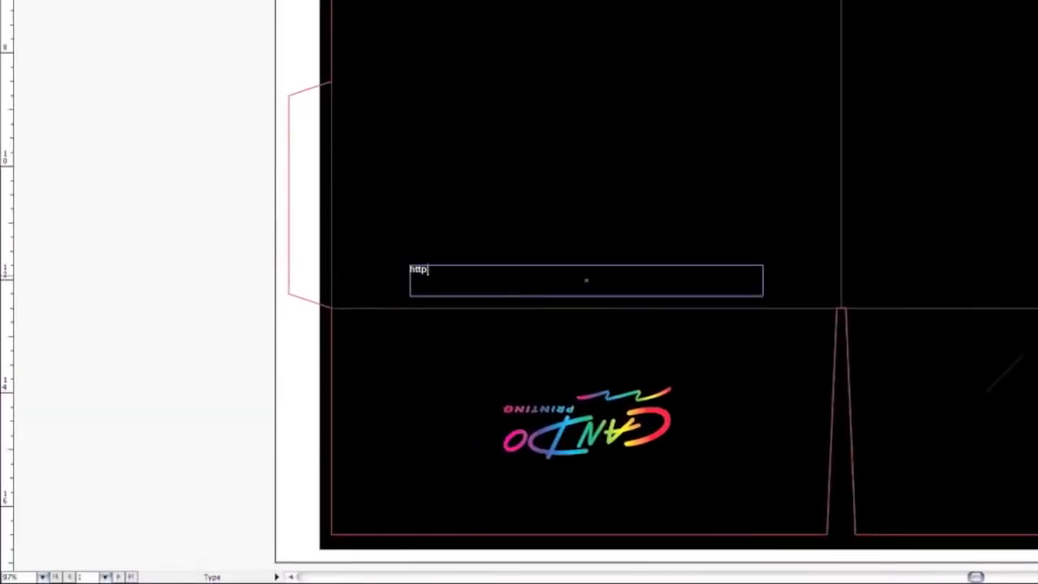
pyautogui.write('://candoprinting.com')
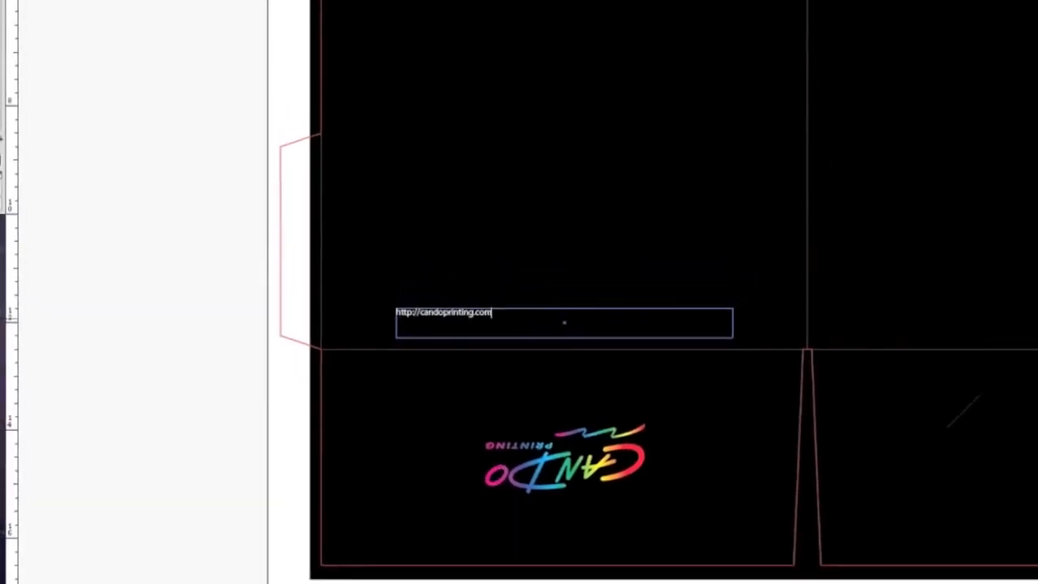
# - Centre the web address in its frame, set its font size to 24 pt and deselect it
pyautogui.click(477, 42)
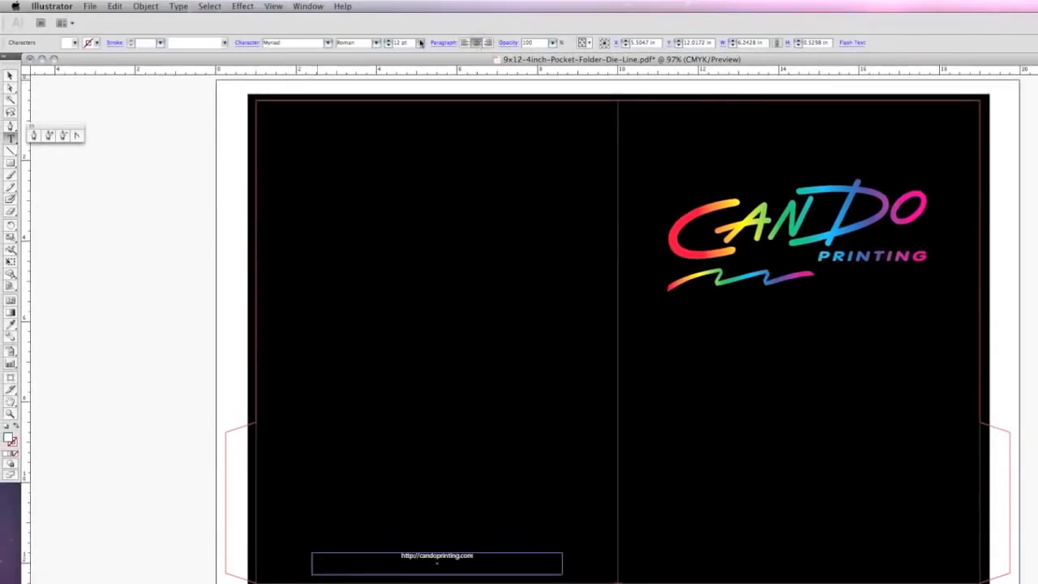
pyautogui.click(420, 42)
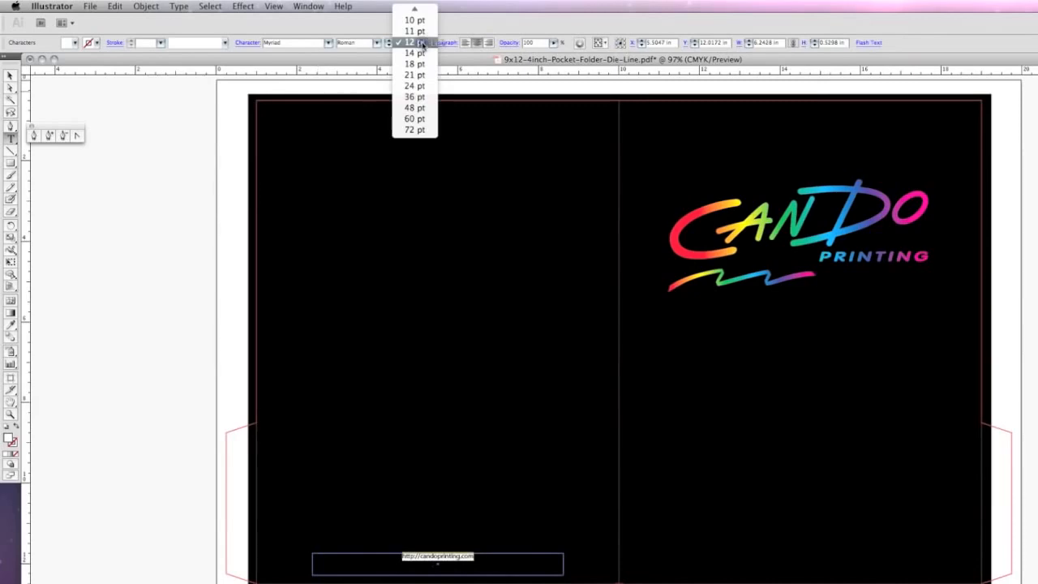
pyautogui.click(419, 89)
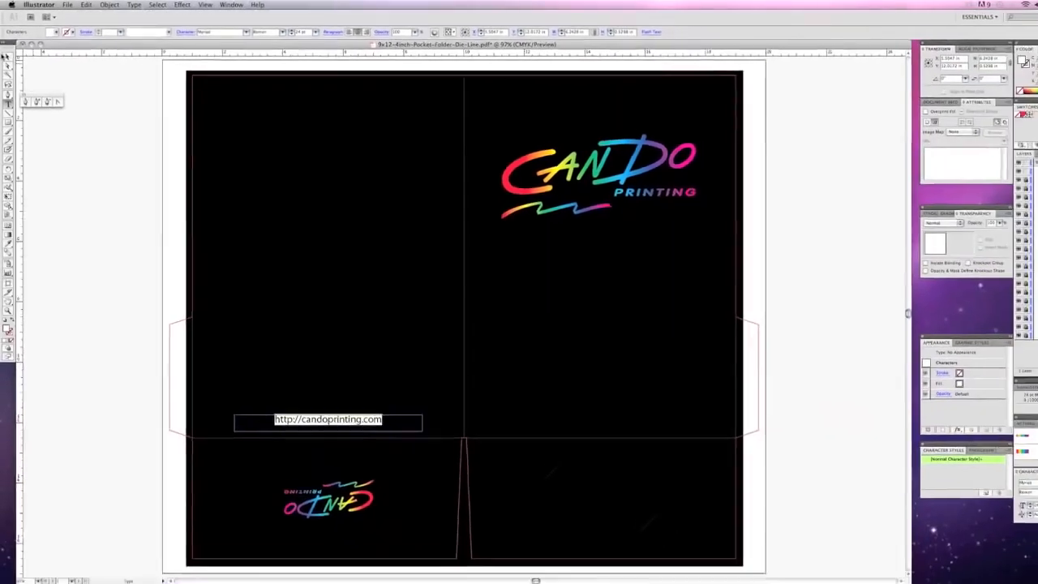
pyautogui.click(10, 76)
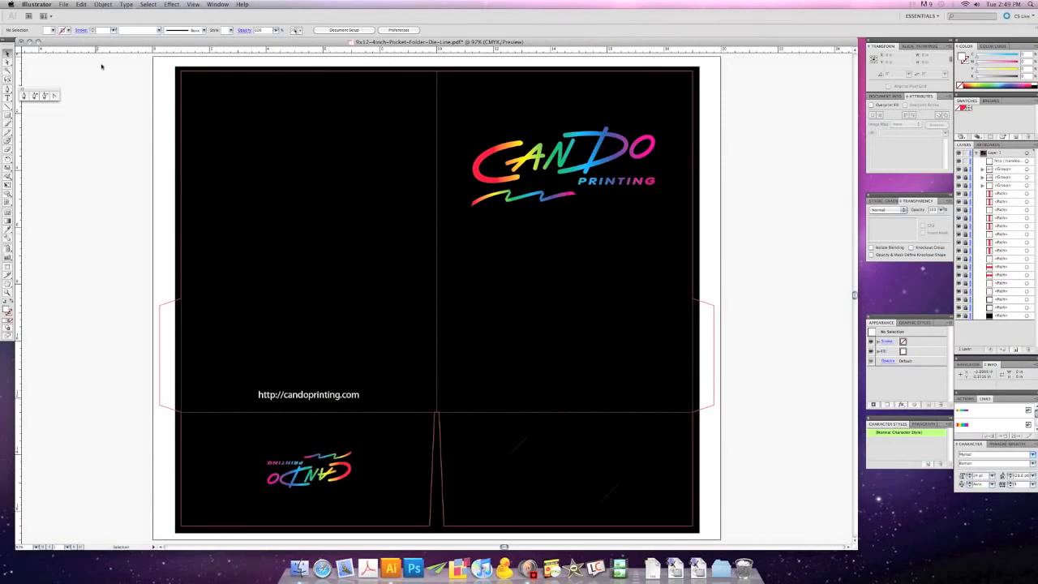
# - Save the document under the new name Cando Pocket Folder on the Desktop in Adobe PDF format
pyautogui.click(63, 4)
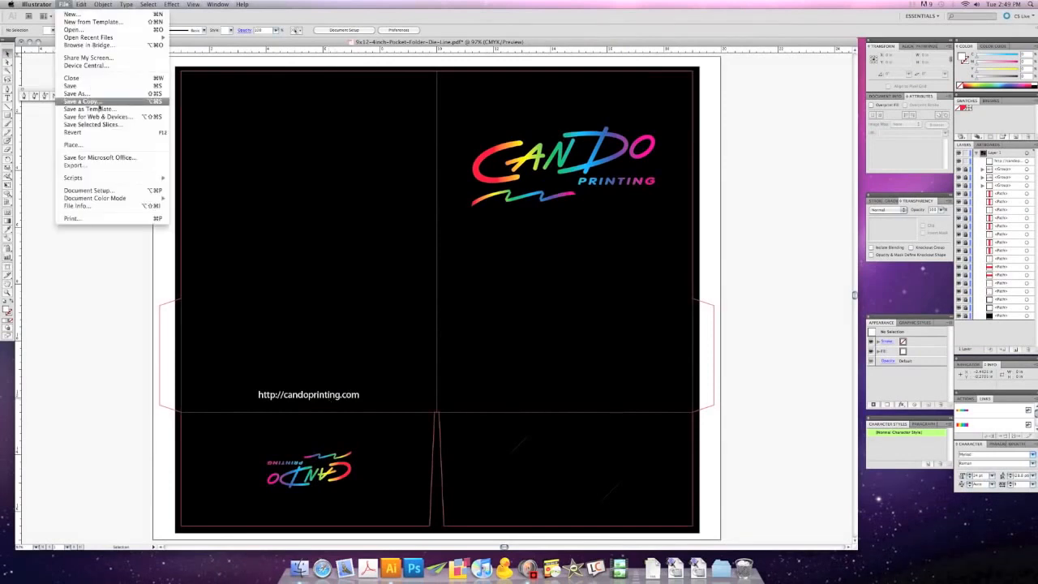
pyautogui.click(78, 94)
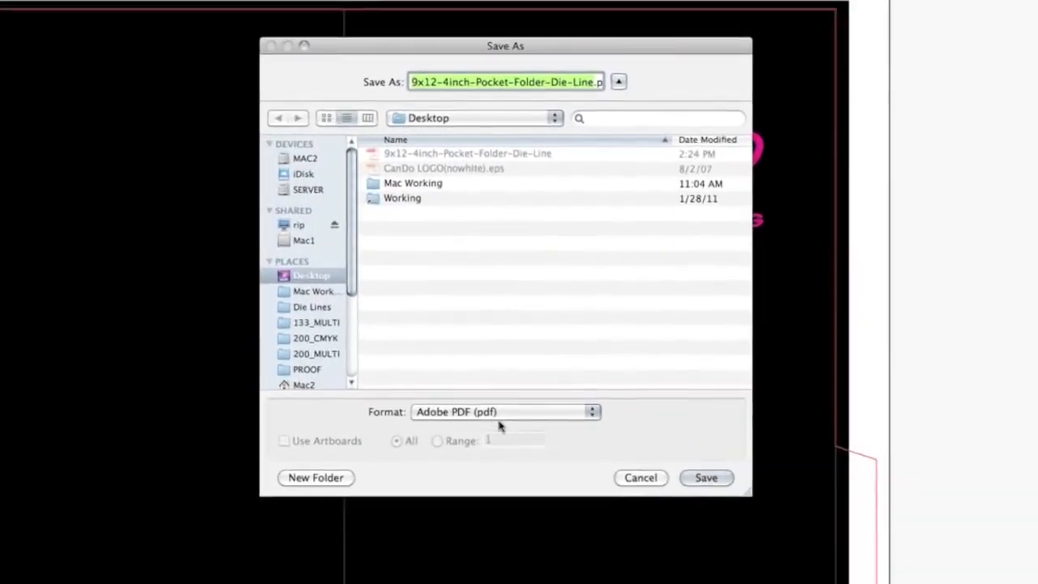
pyautogui.click(499, 418)
pyautogui.click(499, 418)
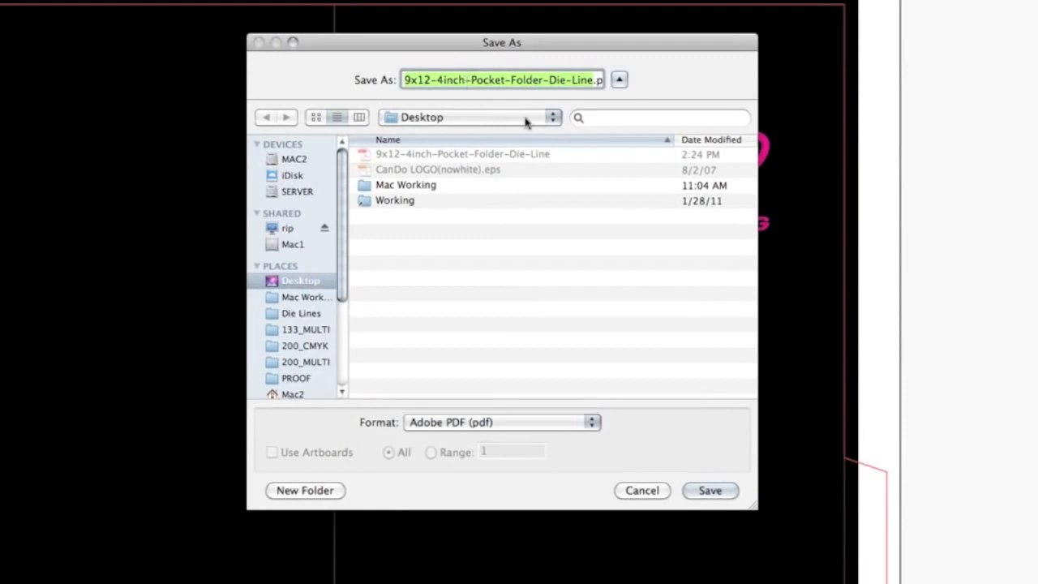
pyautogui.write('Cando Pocket Folder.pdf')
pyautogui.click(712, 492)
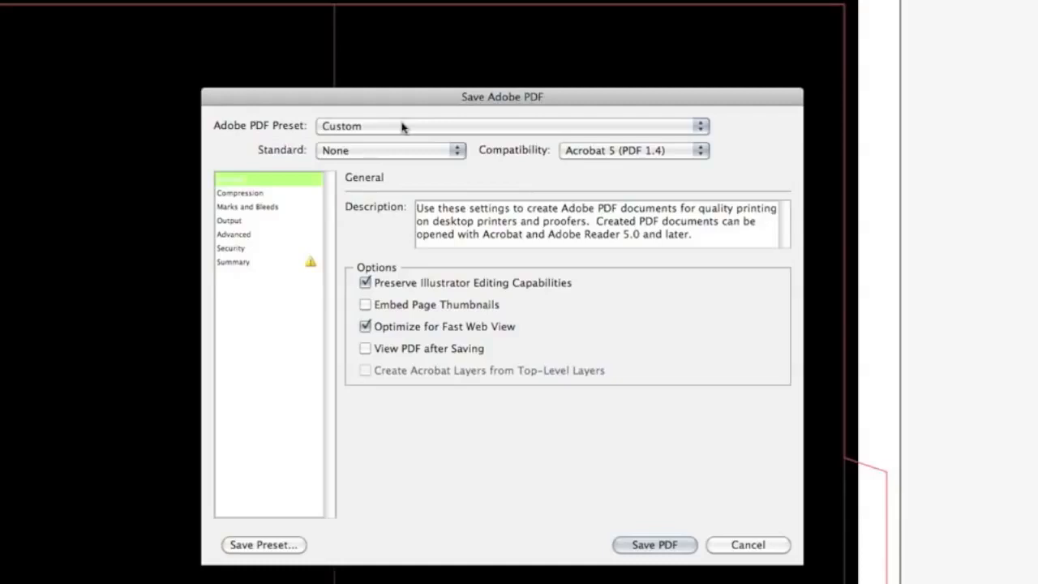
# - Choose the High Quality Print preset and downsample color and grayscale images to 400 ppi for images above 600 ppi
pyautogui.click(402, 127)
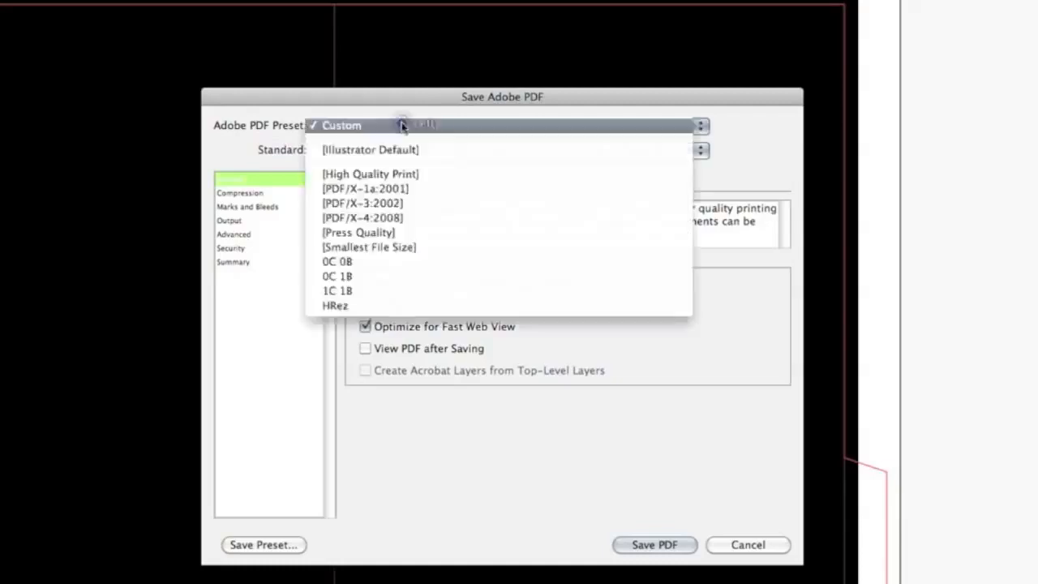
pyautogui.click(392, 173)
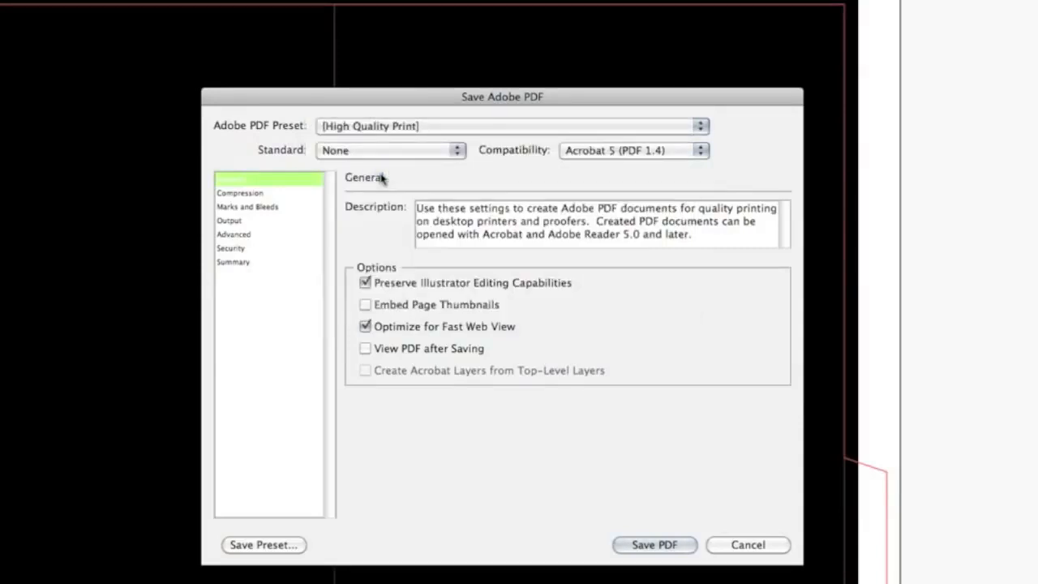
pyautogui.click(243, 193)
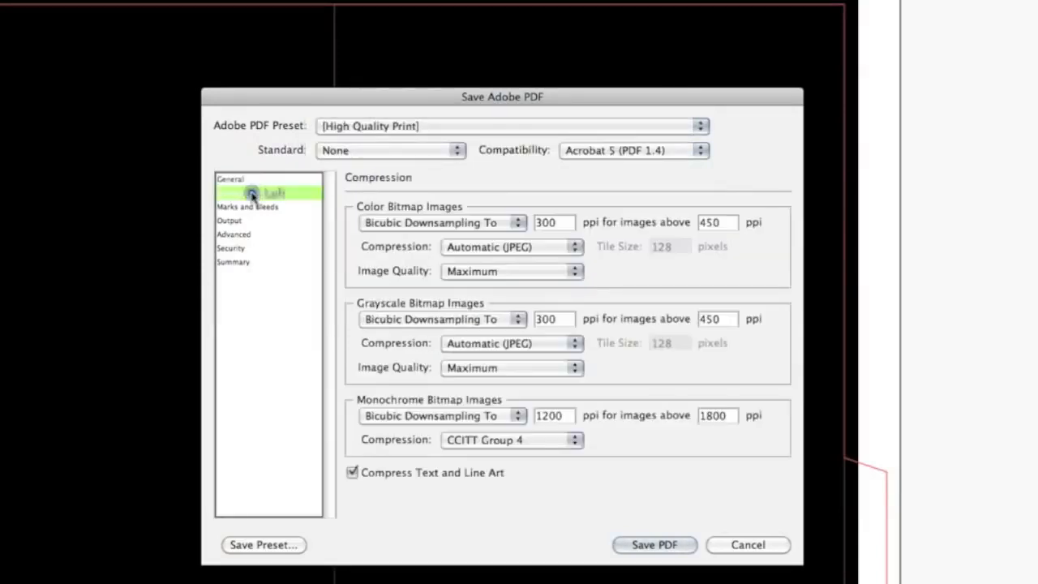
pyautogui.doubleClick(560, 222)
pyautogui.write('400')
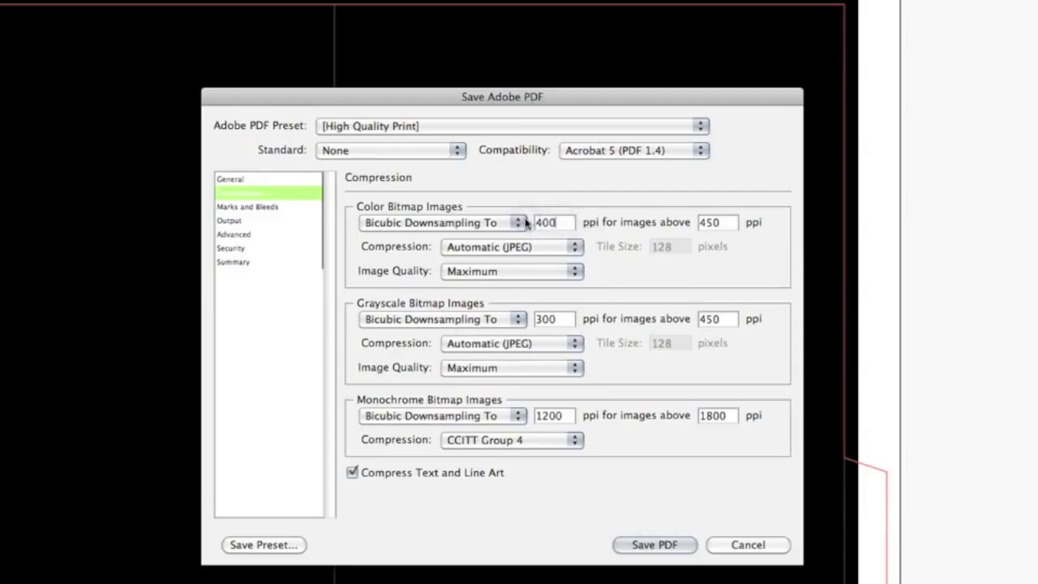
pyautogui.press('Tab')
pyautogui.write('600')
pyautogui.press('Tab')
pyautogui.write('400')
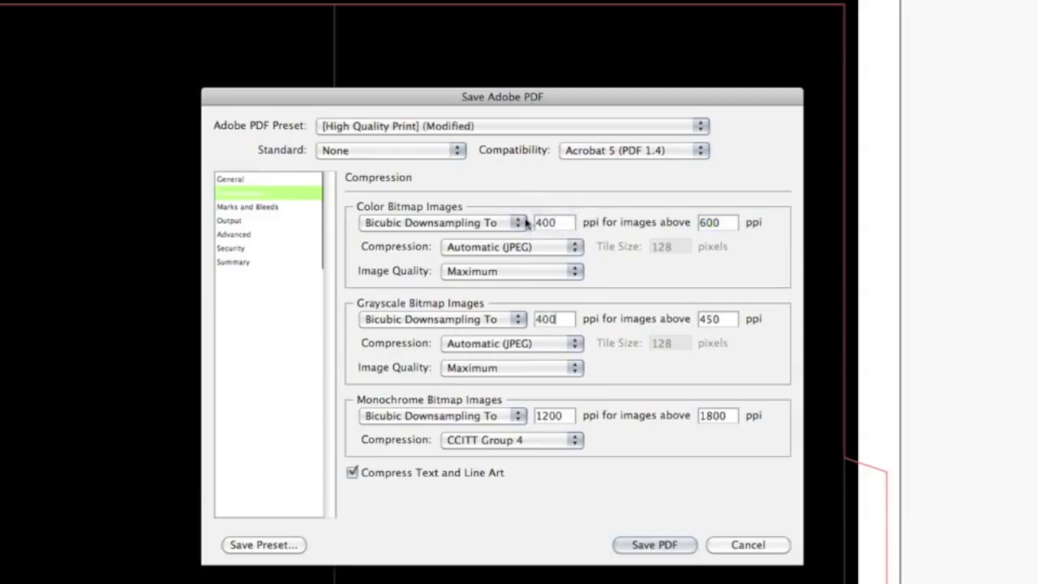
pyautogui.press('Tab')
# - Review the marks and bleeds, output, advanced, security and summary settings, and save the PDF
pyautogui.click(276, 209)
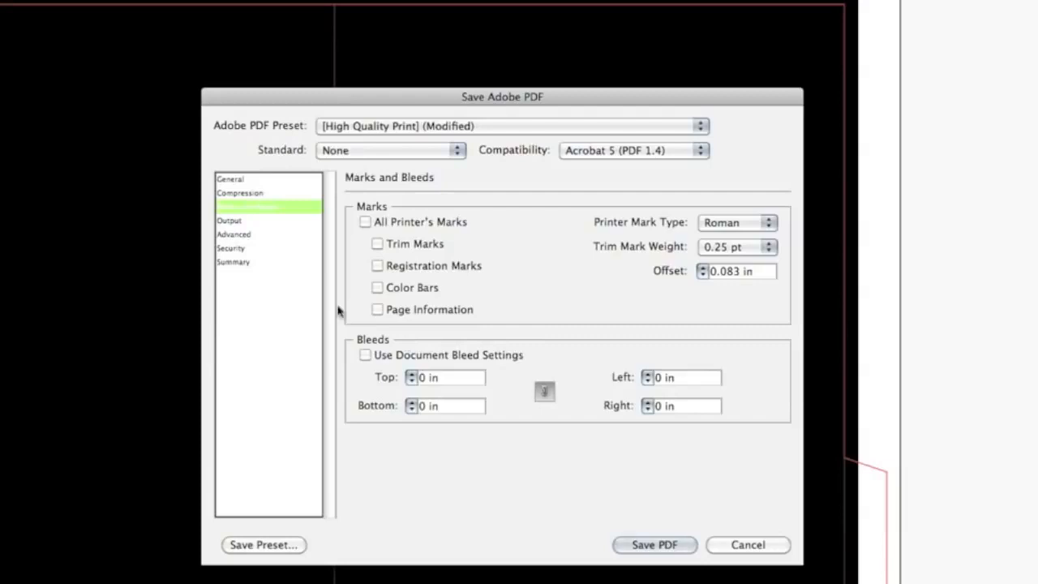
pyautogui.click(232, 222)
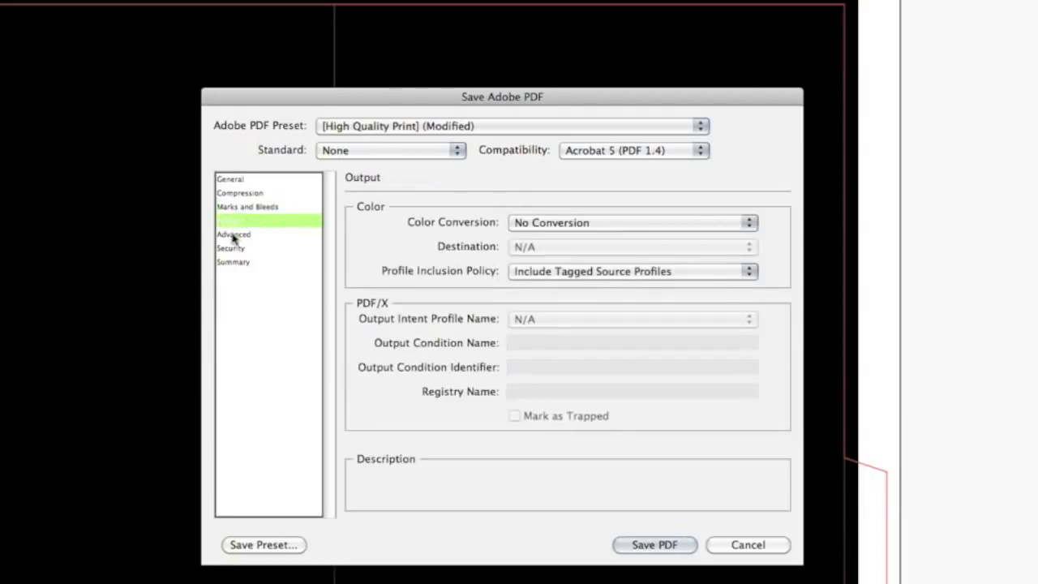
pyautogui.click(233, 235)
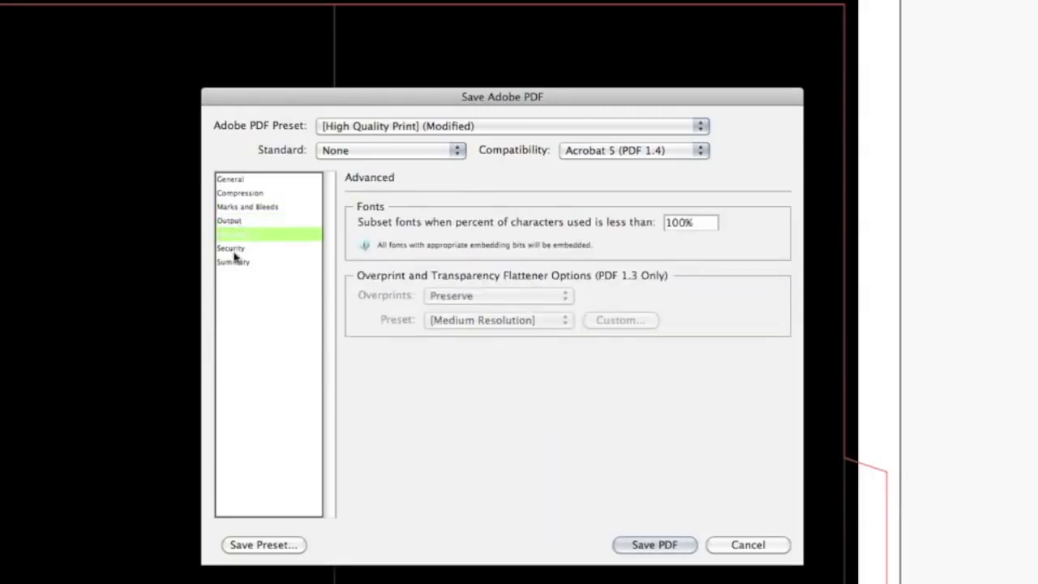
pyautogui.click(234, 253)
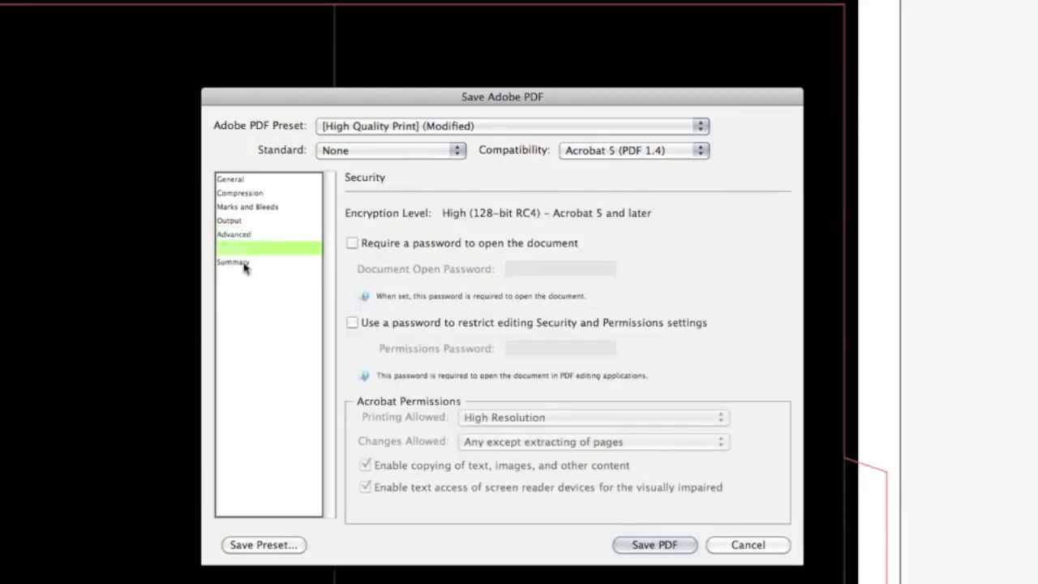
pyautogui.click(243, 264)
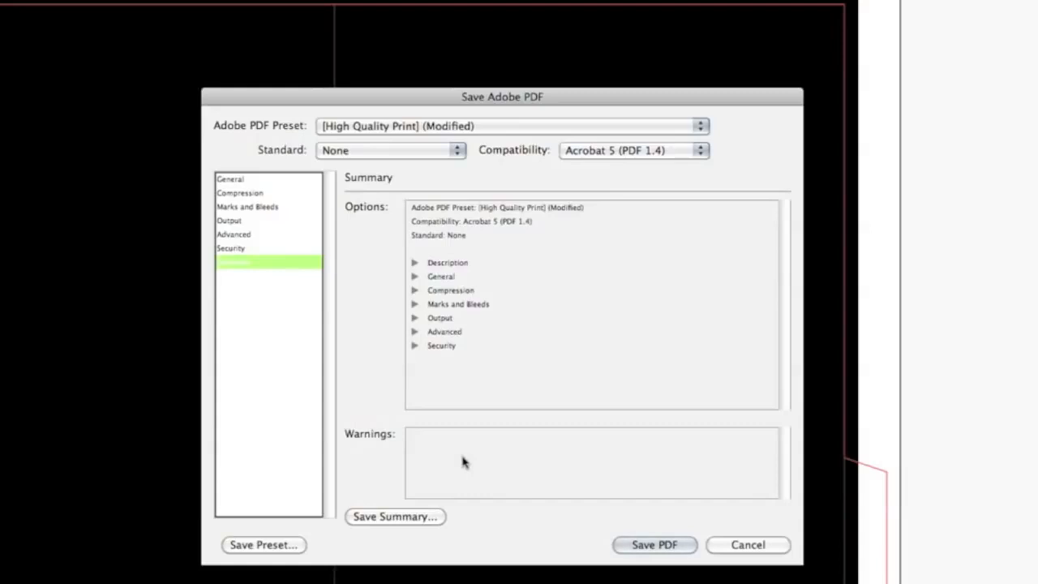
pyautogui.click(665, 549)
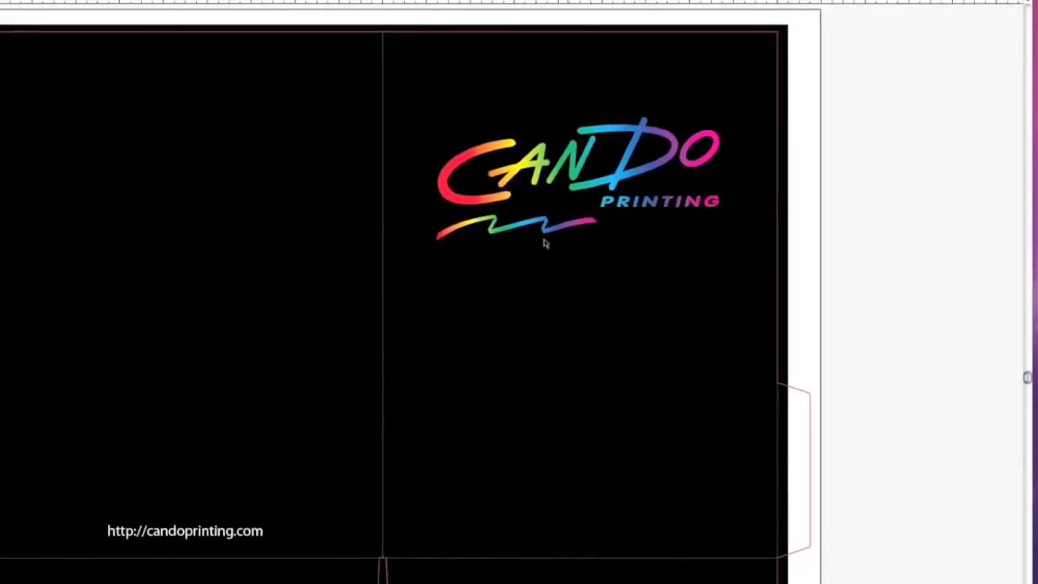